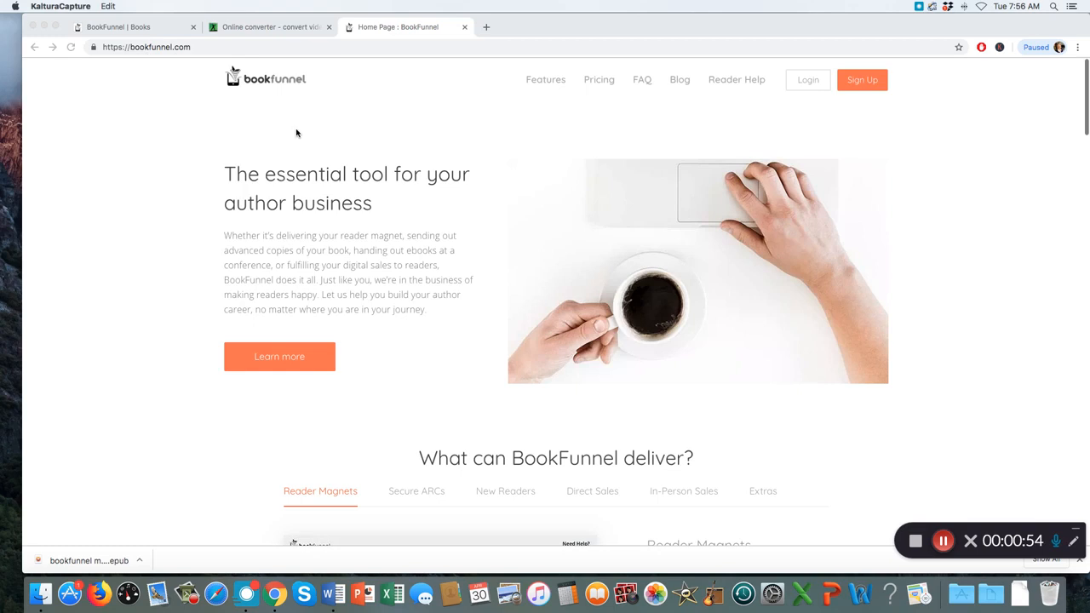
Step: Open BookFunnel's pricing page and compare the features of the First-Time Author, Mid-List Author and Bestseller annual plans
scroll(543, 156, "down", 1)
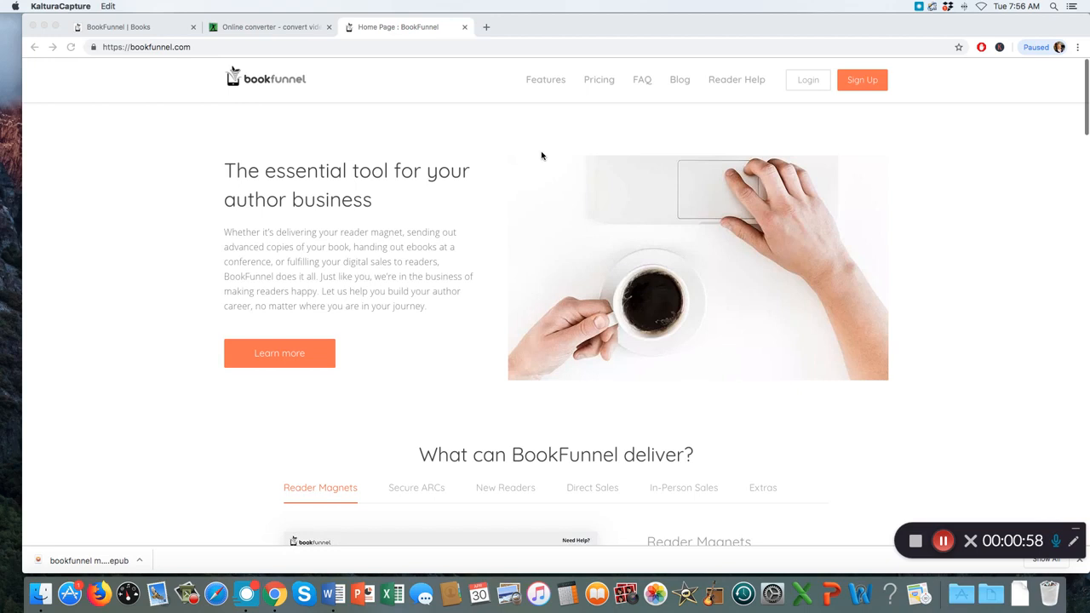
scroll(541, 155, "down", 1)
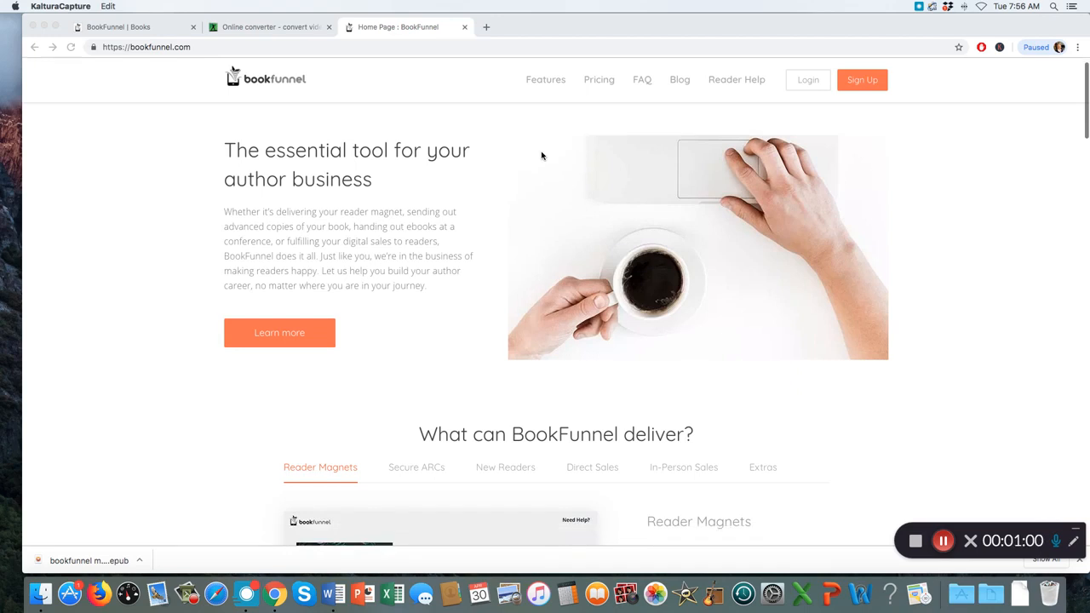
scroll(542, 156, "up", 1)
left_click(580, 112)
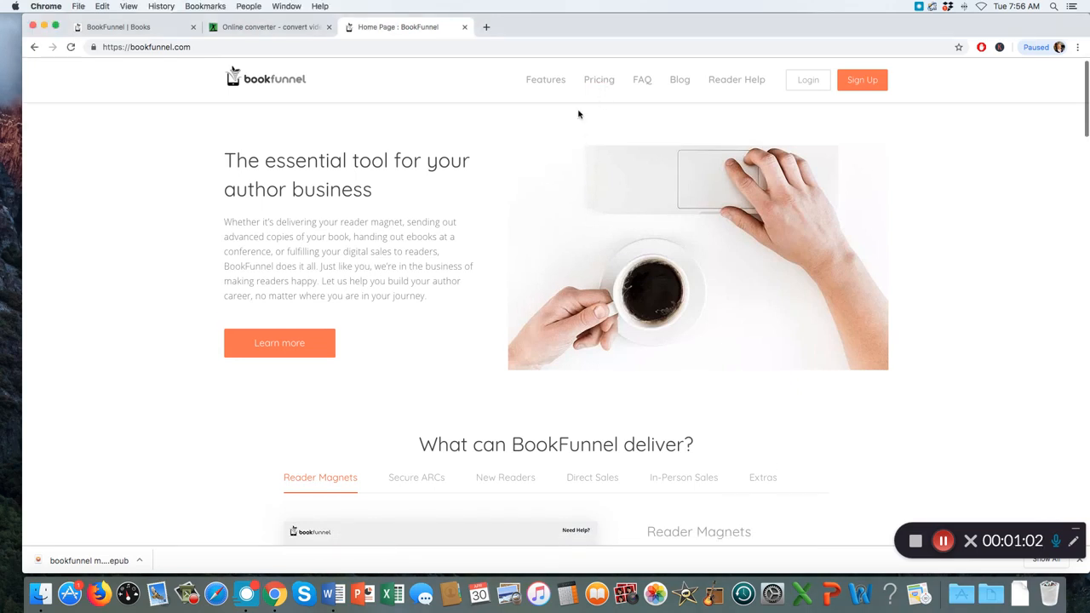
left_click(606, 82)
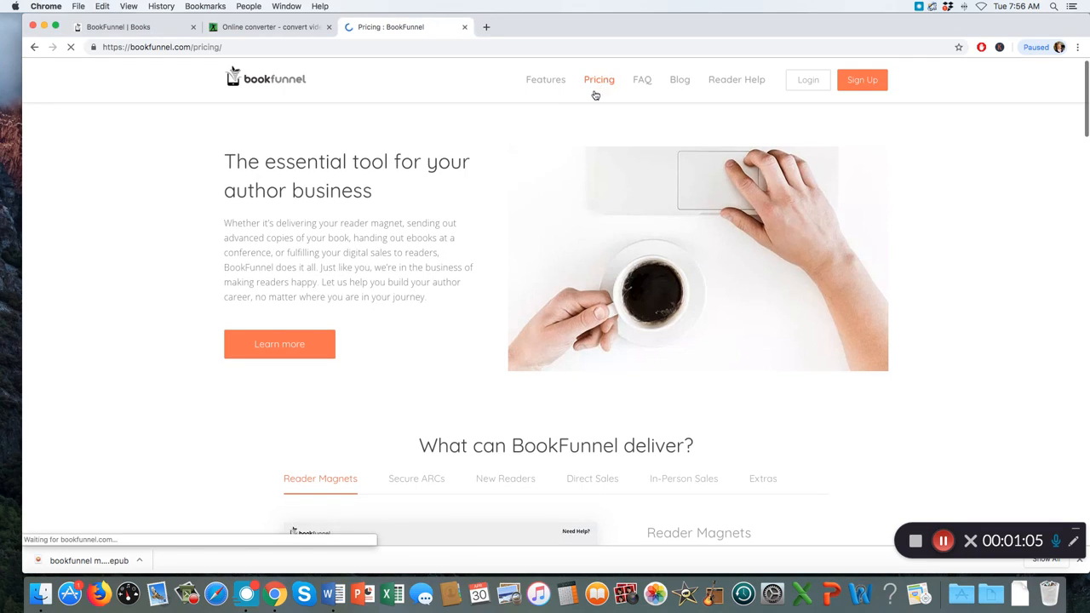
scroll(494, 151, "down", 2)
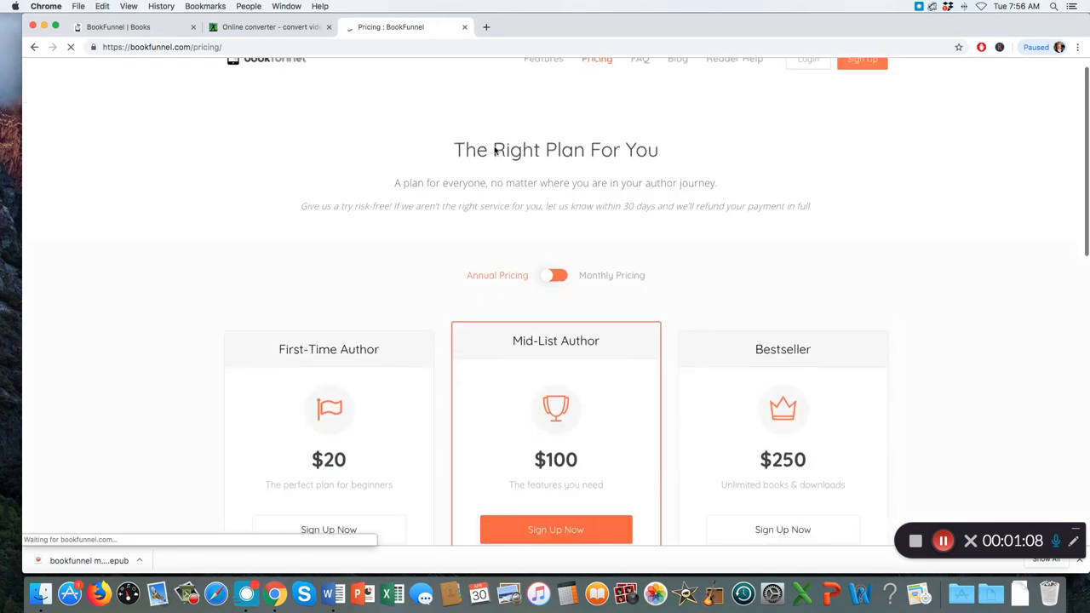
scroll(494, 151, "down", 5)
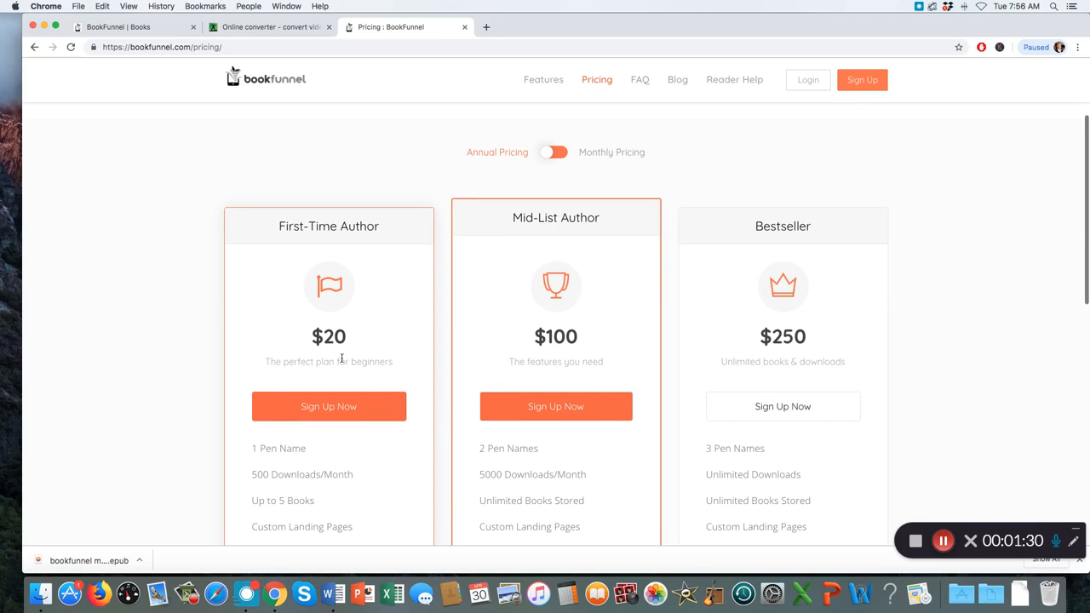
scroll(341, 360, "down", 3)
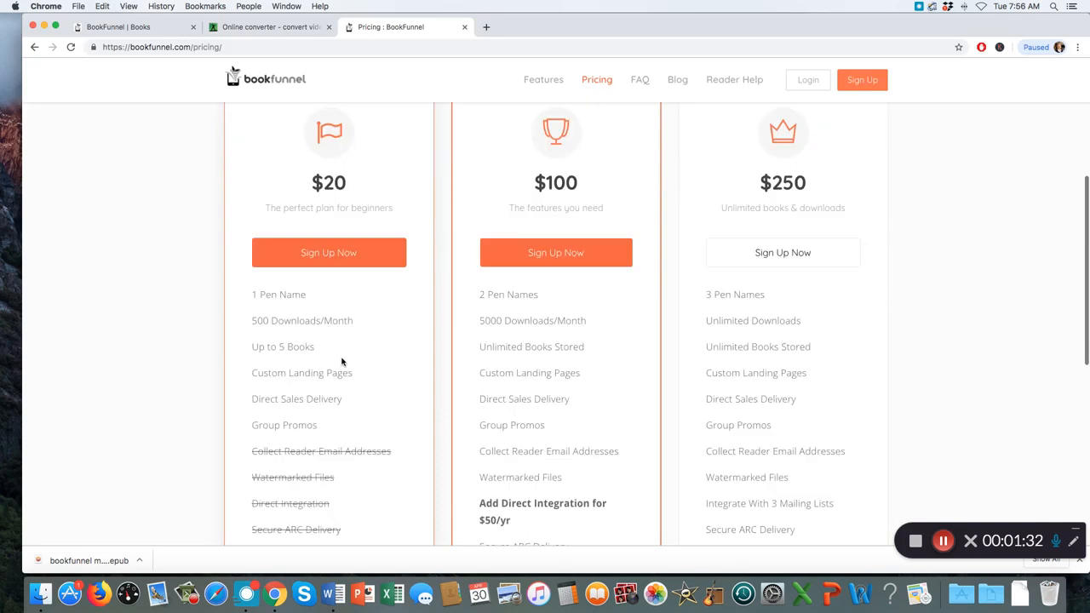
scroll(341, 362, "down", 1)
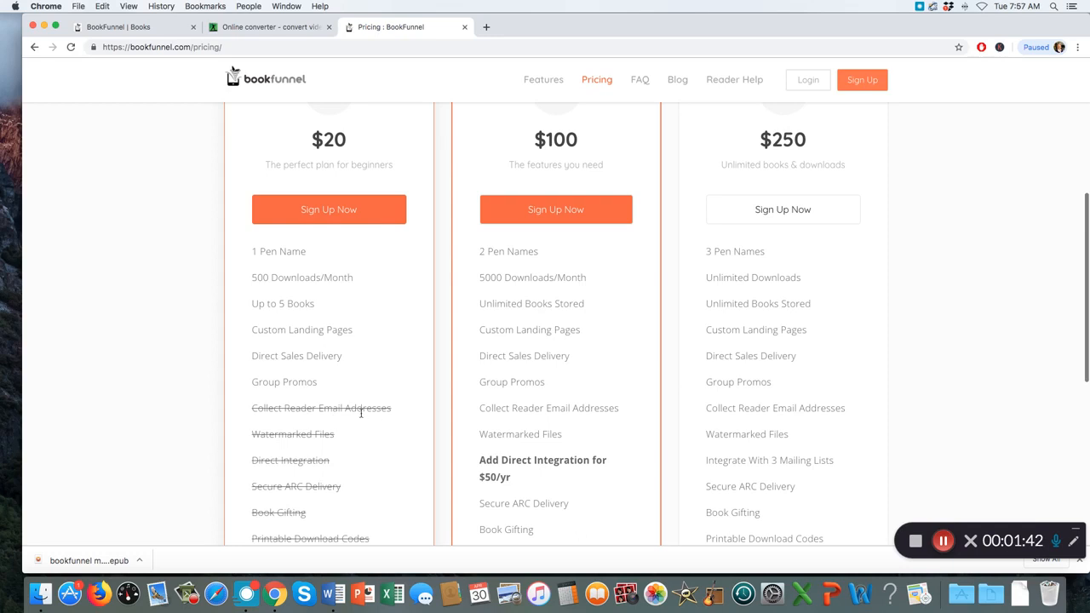
scroll(503, 353, "up", 2)
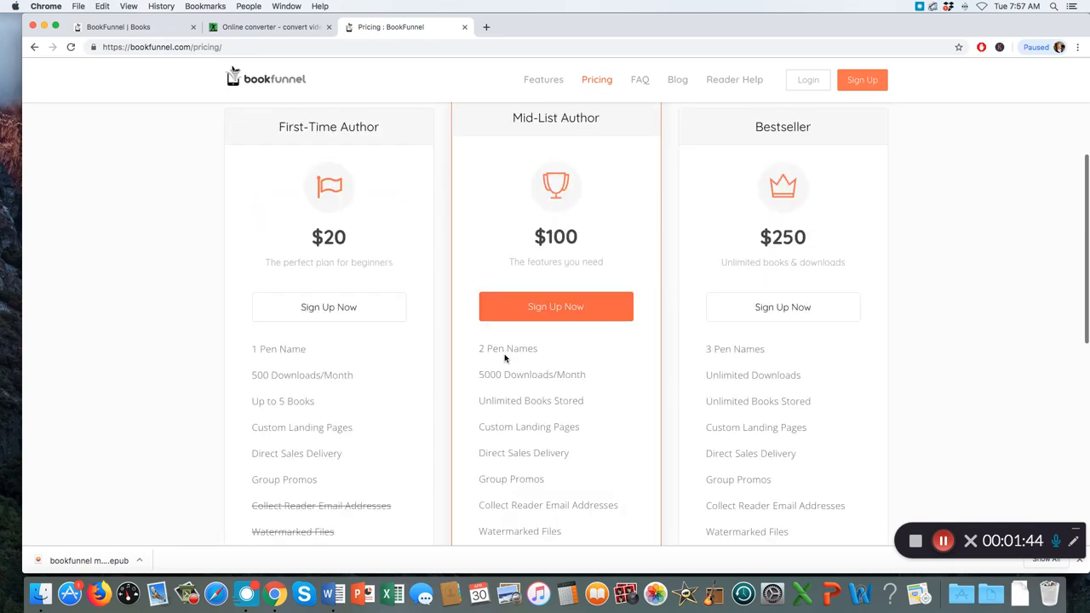
scroll(505, 357, "up", 2)
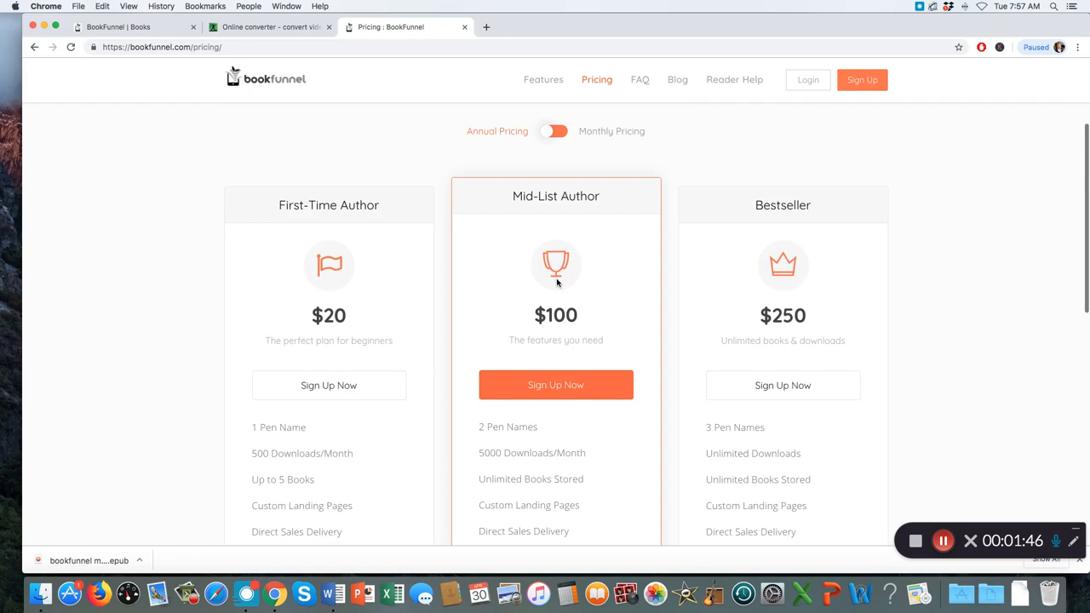
Step: Switch the plans to monthly pricing and review what each author plan offers
left_click(556, 131)
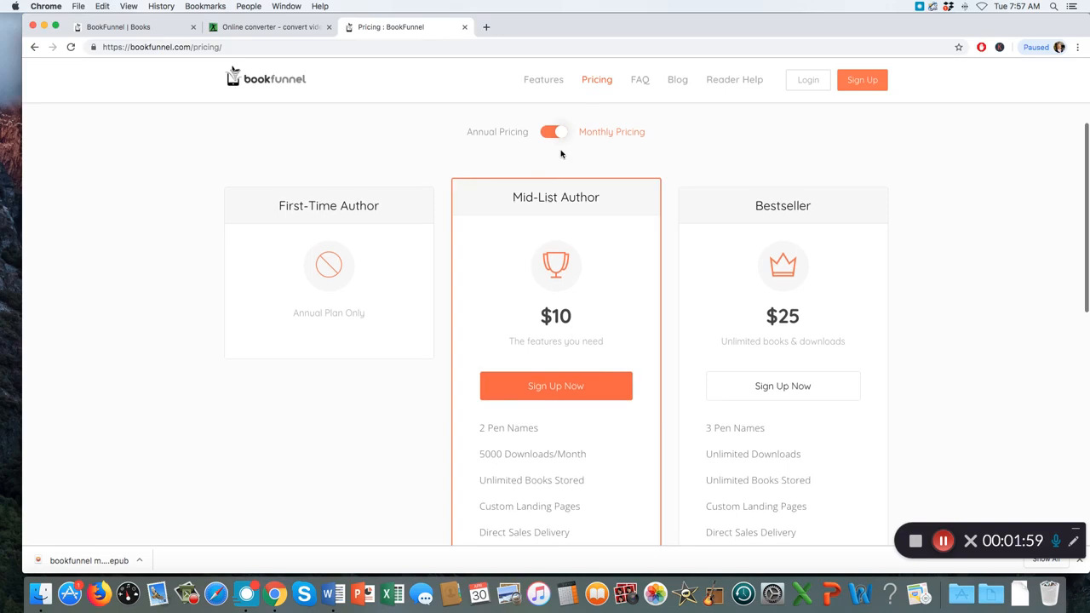
scroll(580, 293, "down", 1)
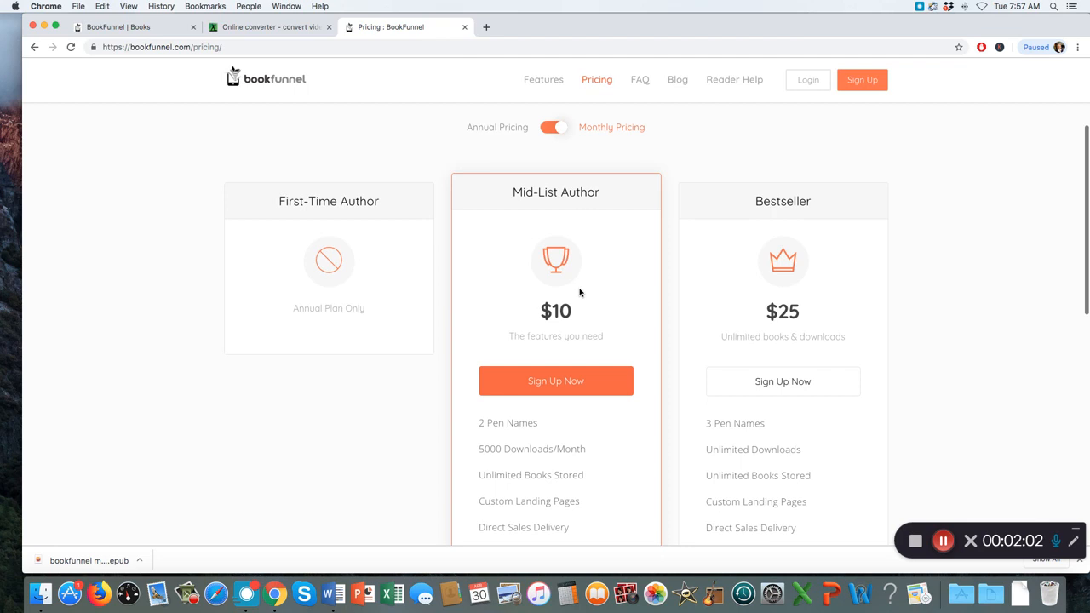
scroll(581, 293, "down", 2)
scroll(580, 291, "up", 2)
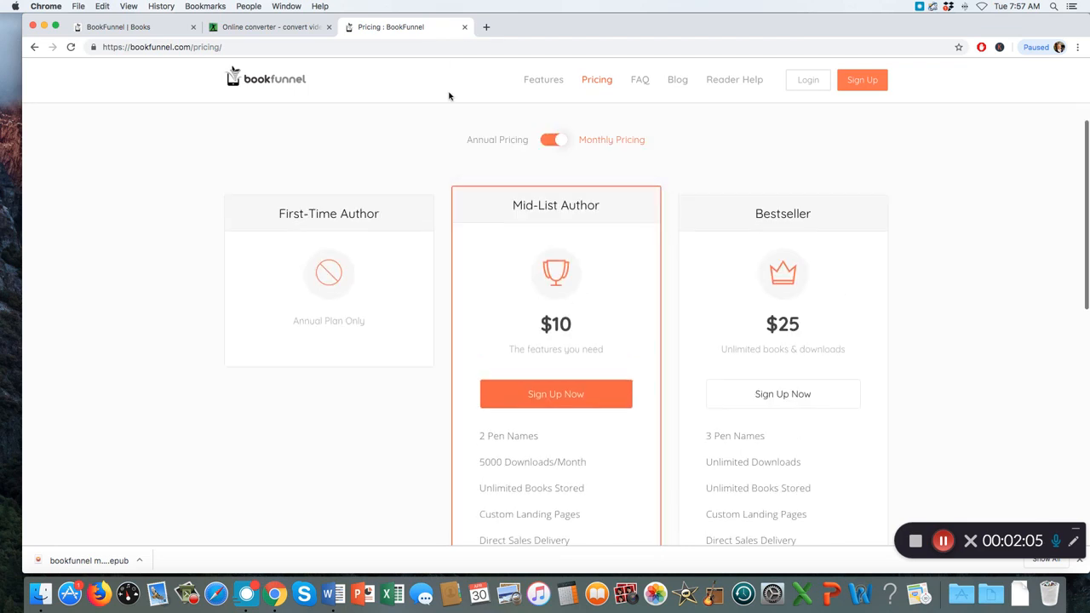
Step: Close the pricing page and start adding a new book in the BookFunnel dashboard
left_click(464, 27)
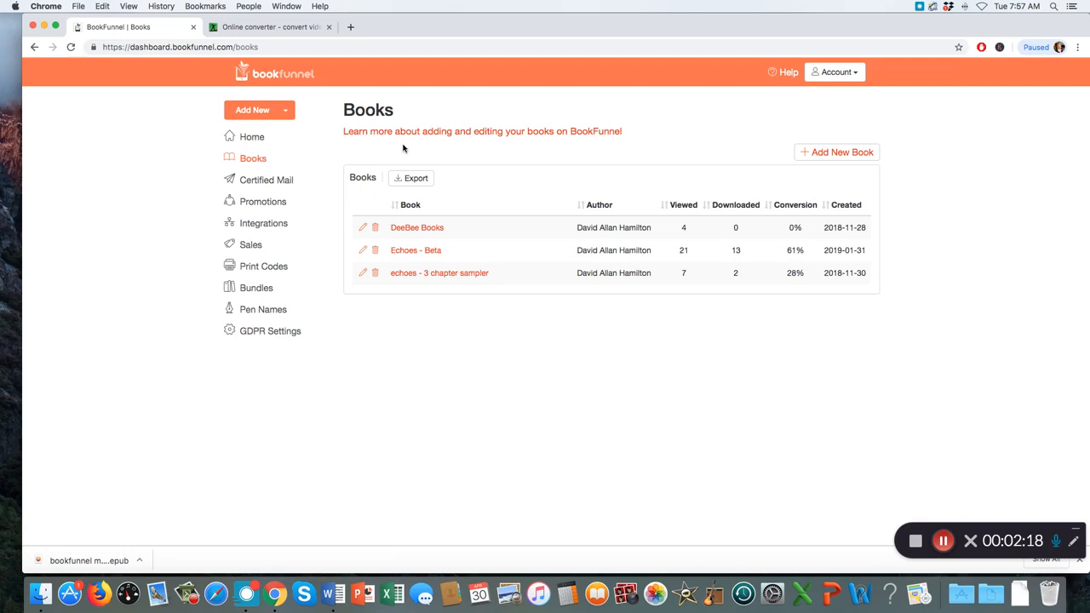
left_click(828, 155)
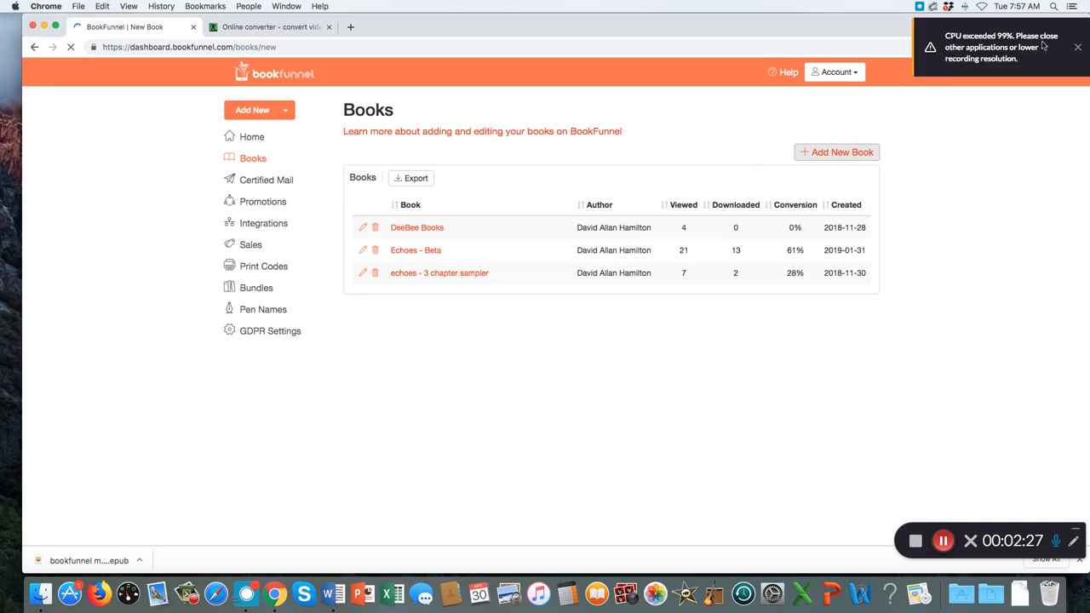
left_click(1077, 50)
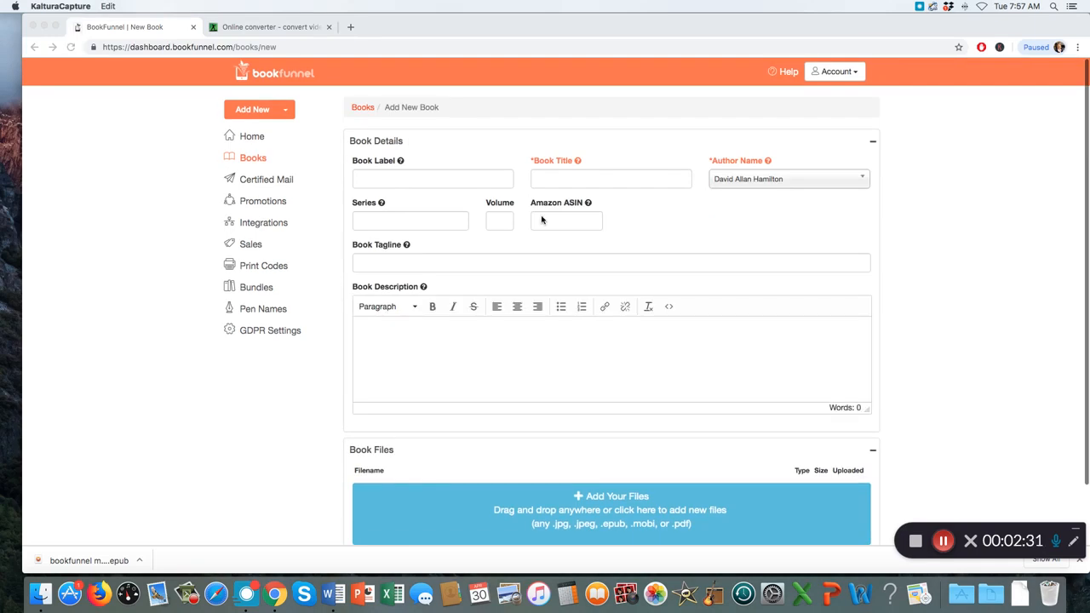
Step: Enter "My Awesome Book" as the book title
left_click(599, 185)
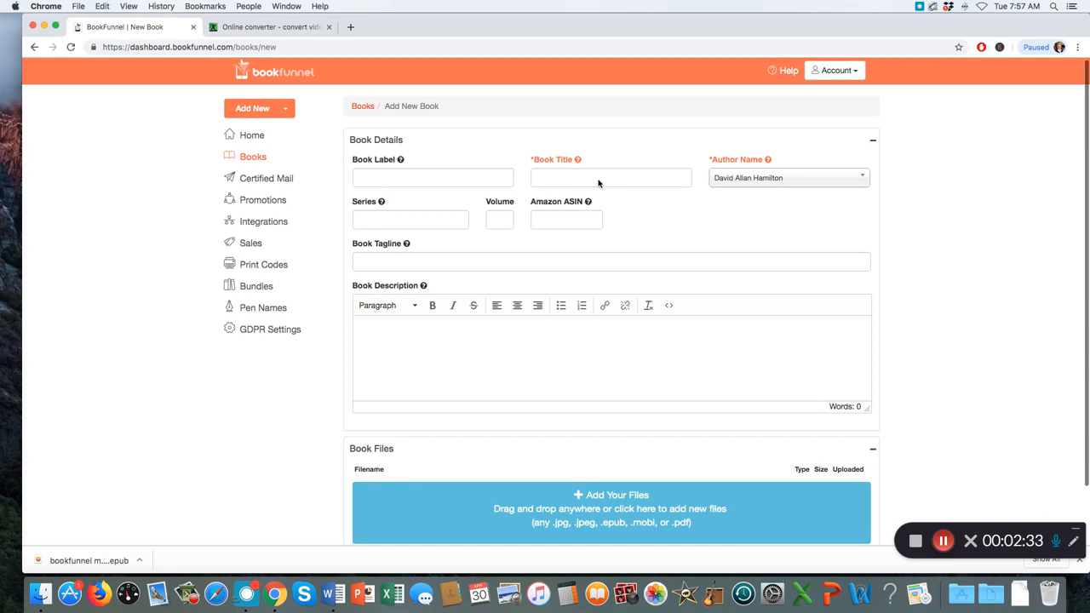
left_click(561, 178)
type("M")
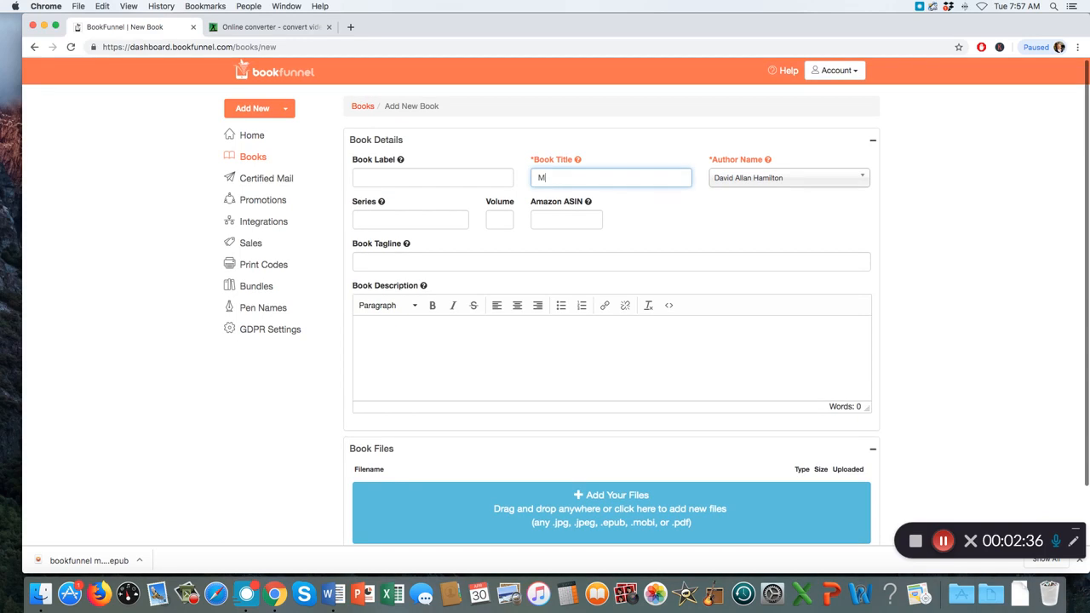
type("y Awesome Book")
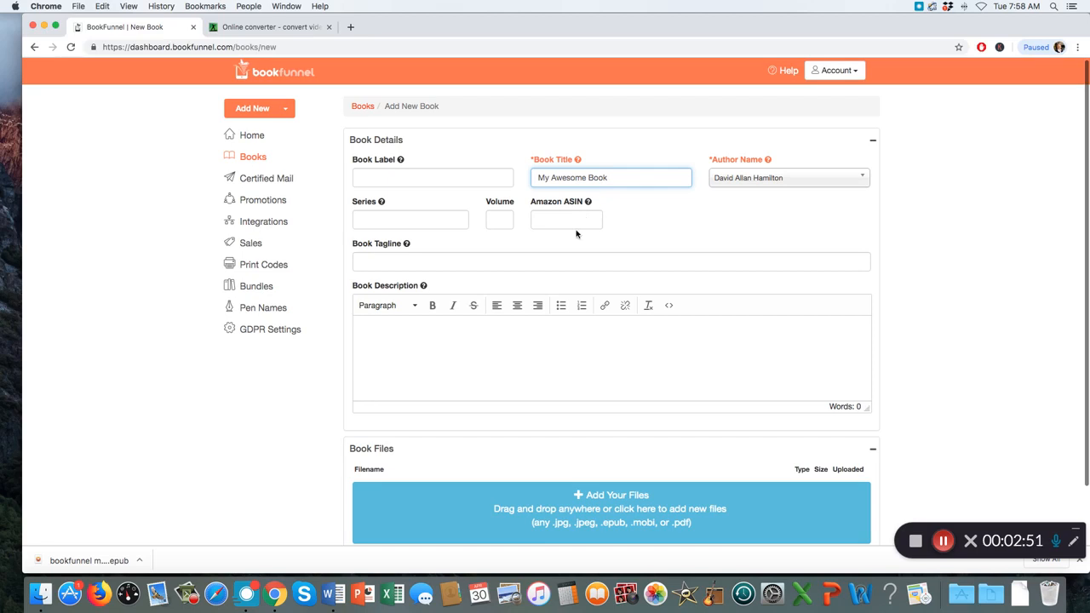
Step: Enter "Boldly Go Where No One Has Gone Before" as the book tagline
left_click(485, 264)
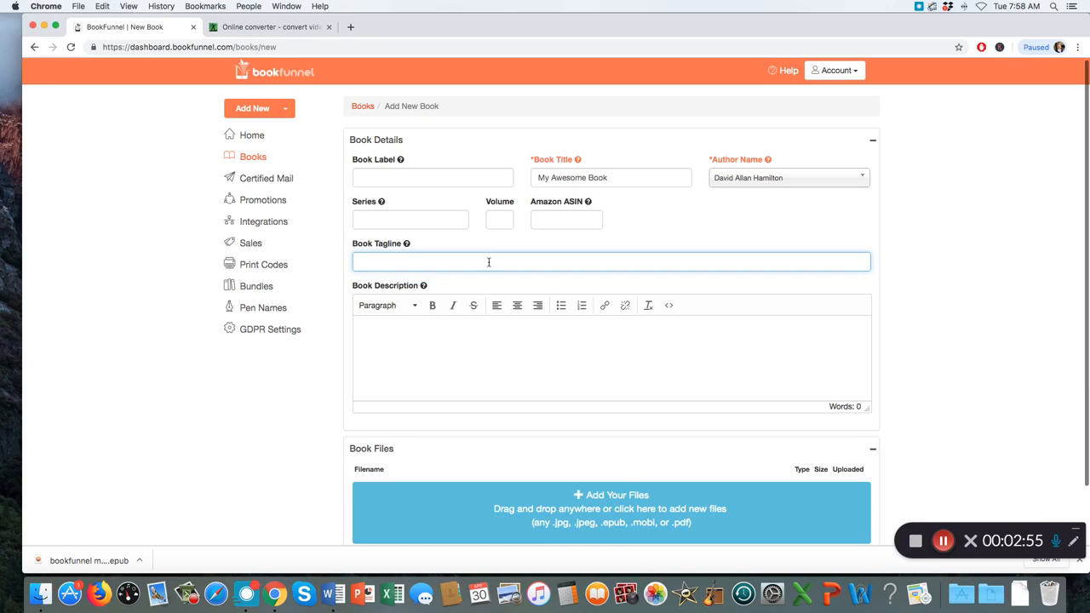
type("Boldly Where")
key("BackSpace")
key("BackSpace")
key("BackSpace")
key("BackSpace")
key("BackSpace")
key("BackSpace")
type("Go Where No One Has Gone")
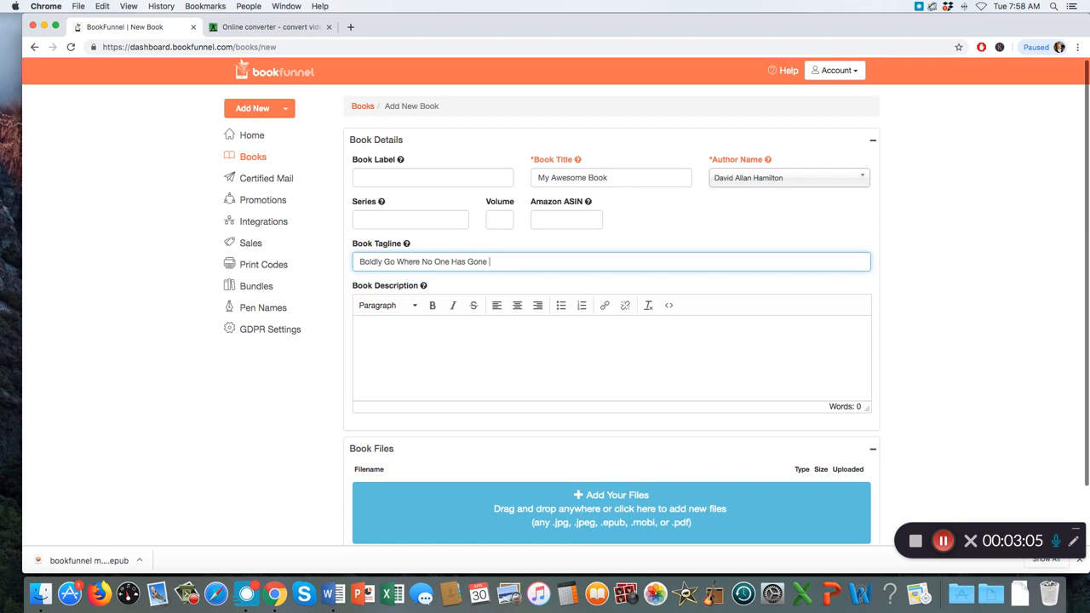
type(" Before")
Step: Enter the placeholder text "this is wher emy description" as the book description
left_click(494, 330)
type("this is")
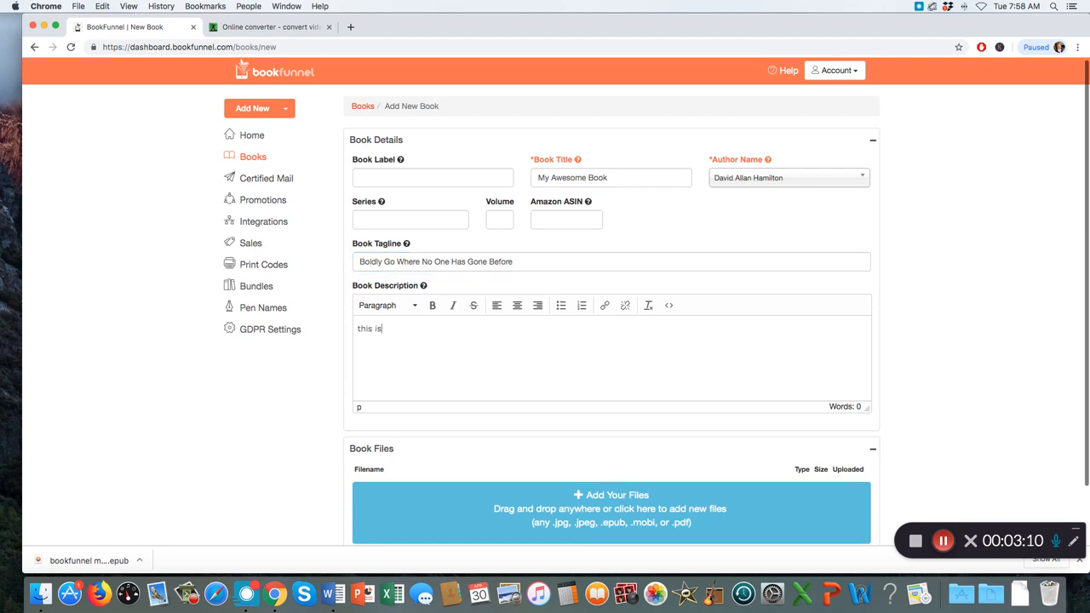
type(" wher emy descri")
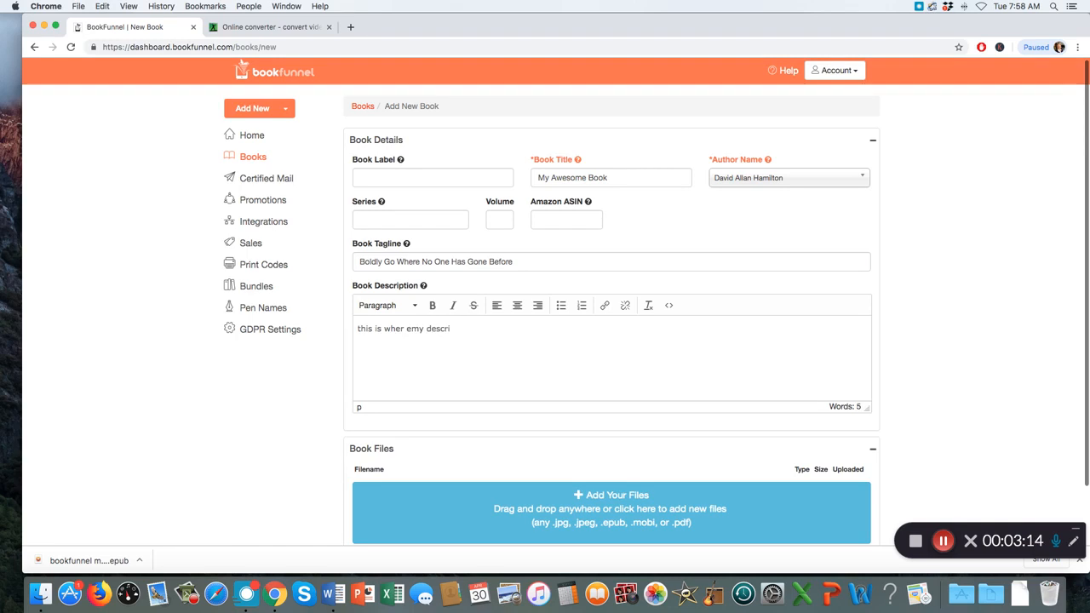
type("tption")
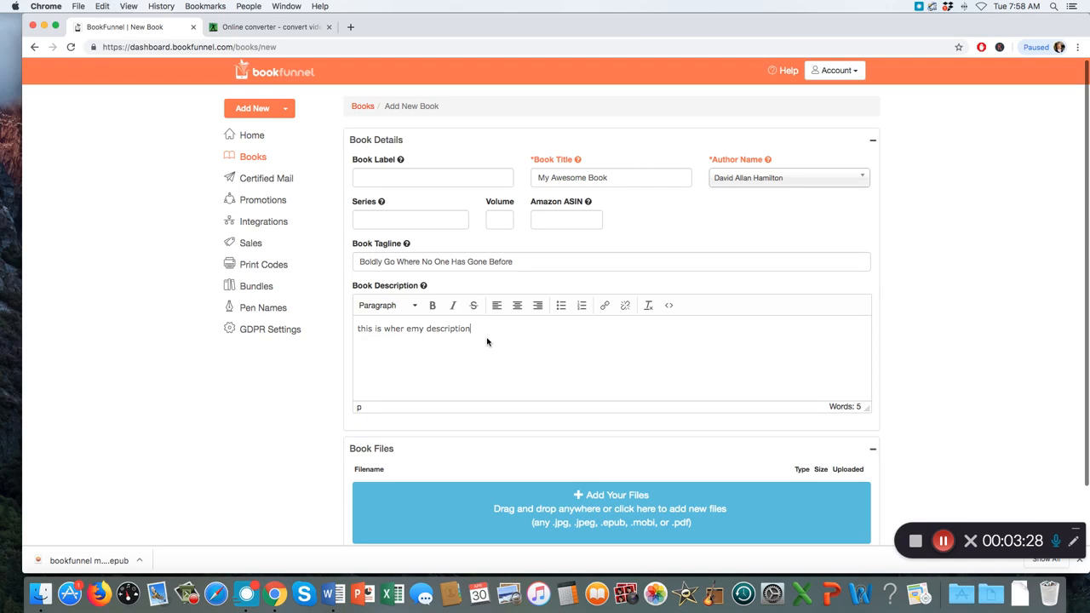
Step: Check the new book's file upload area, switch to Word and examine the cover and story pages of the My Awesome Book manuscript
scroll(487, 341, "down", 1)
scroll(488, 342, "down", 1)
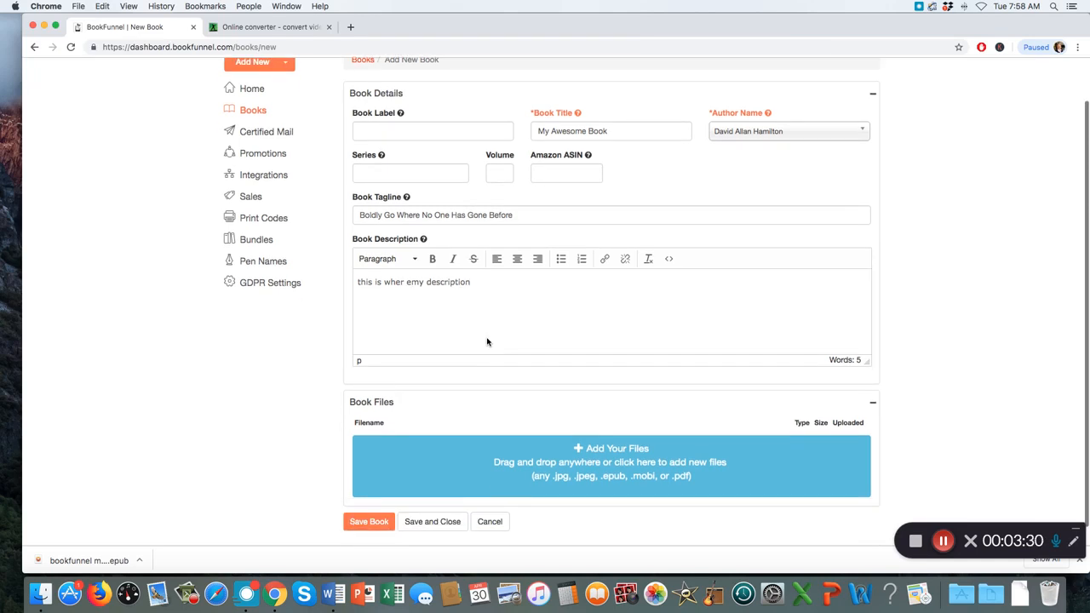
scroll(487, 341, "down", 1)
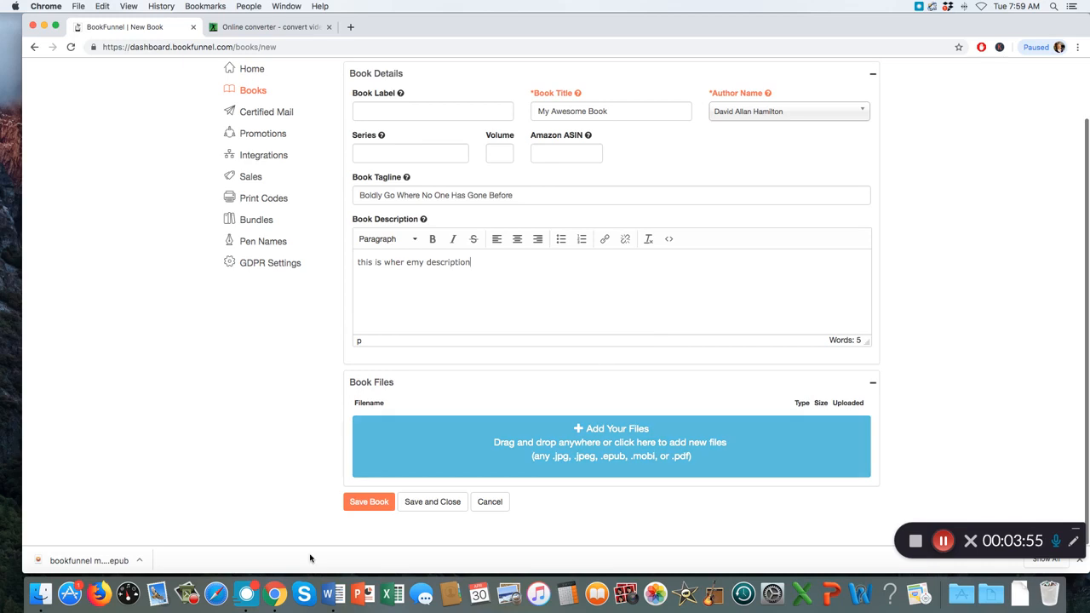
left_click(331, 598)
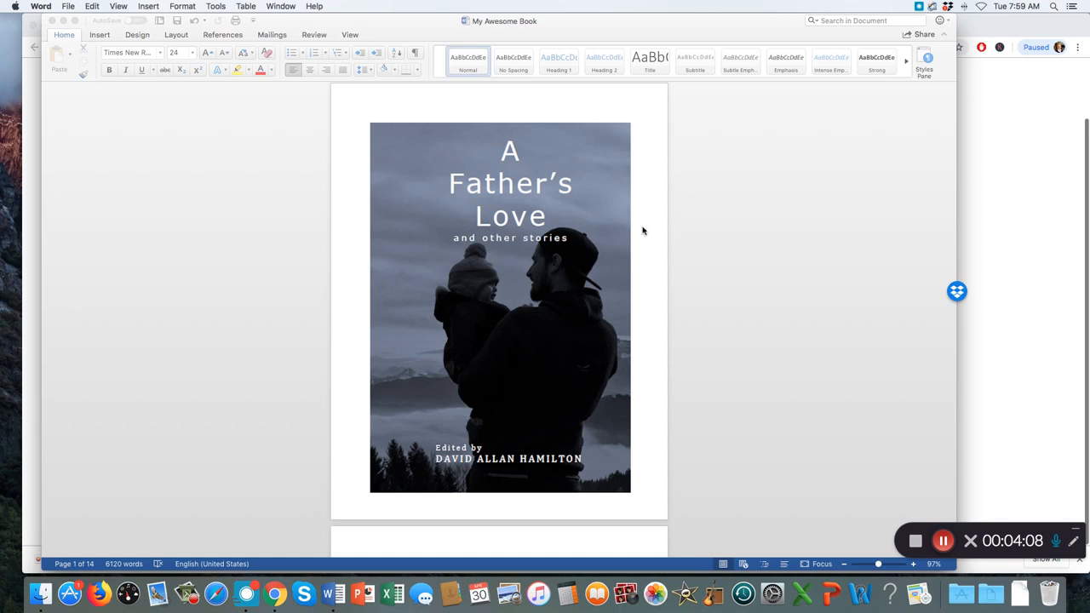
left_click(708, 238)
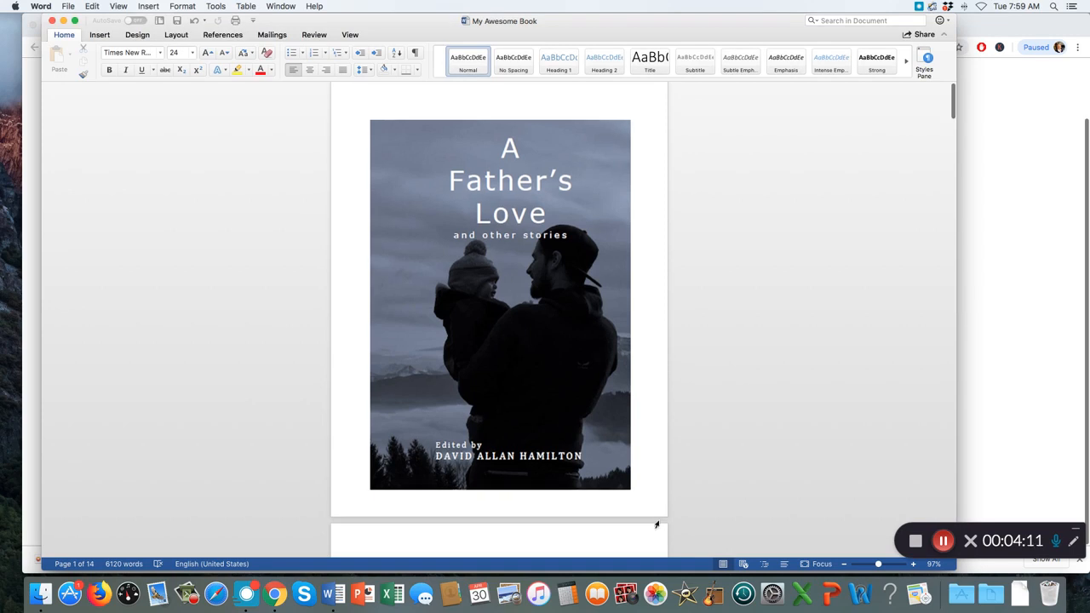
scroll(767, 383, "down", 1)
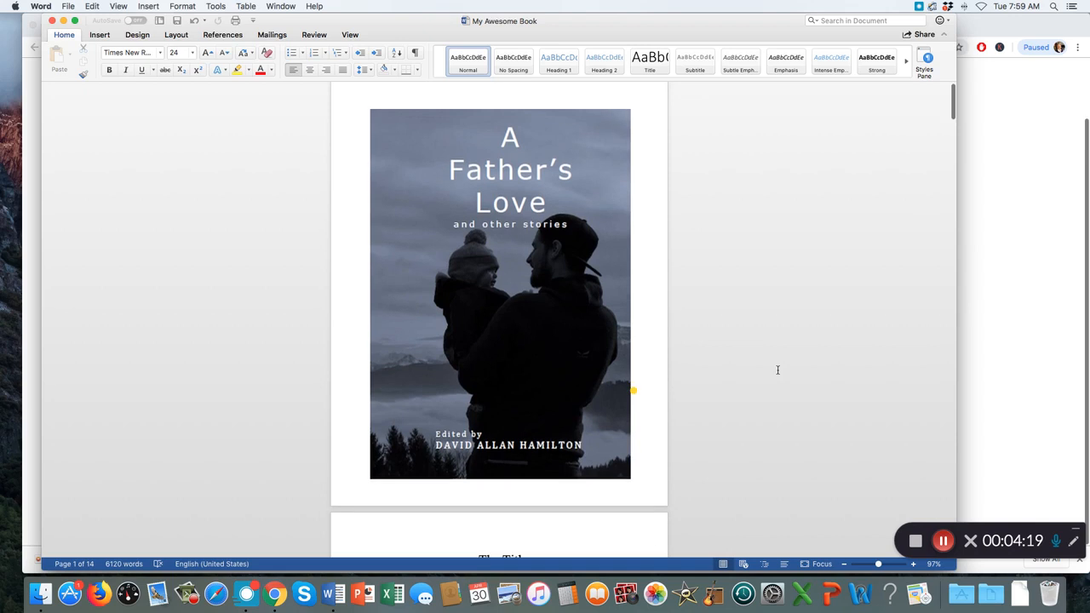
scroll(908, 161, "up", 3)
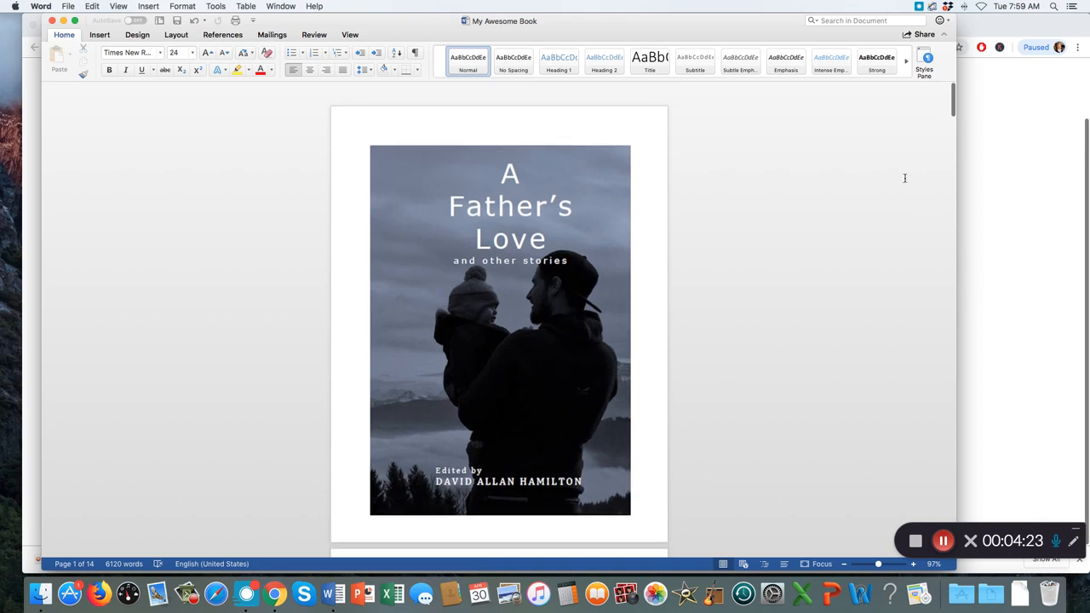
scroll(955, 101, "down", 1)
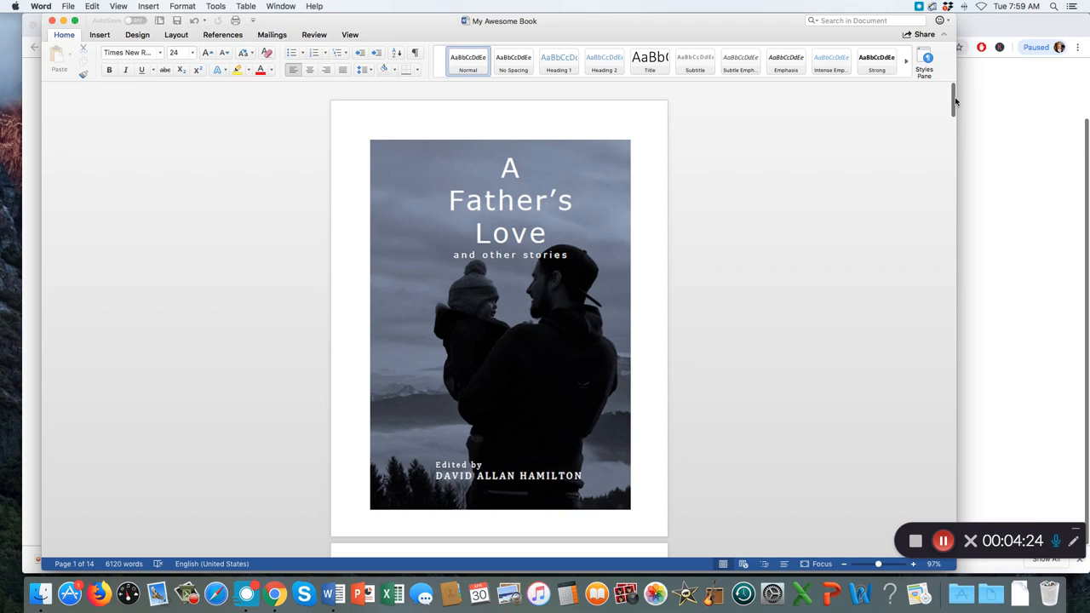
scroll(954, 135, "up", 2)
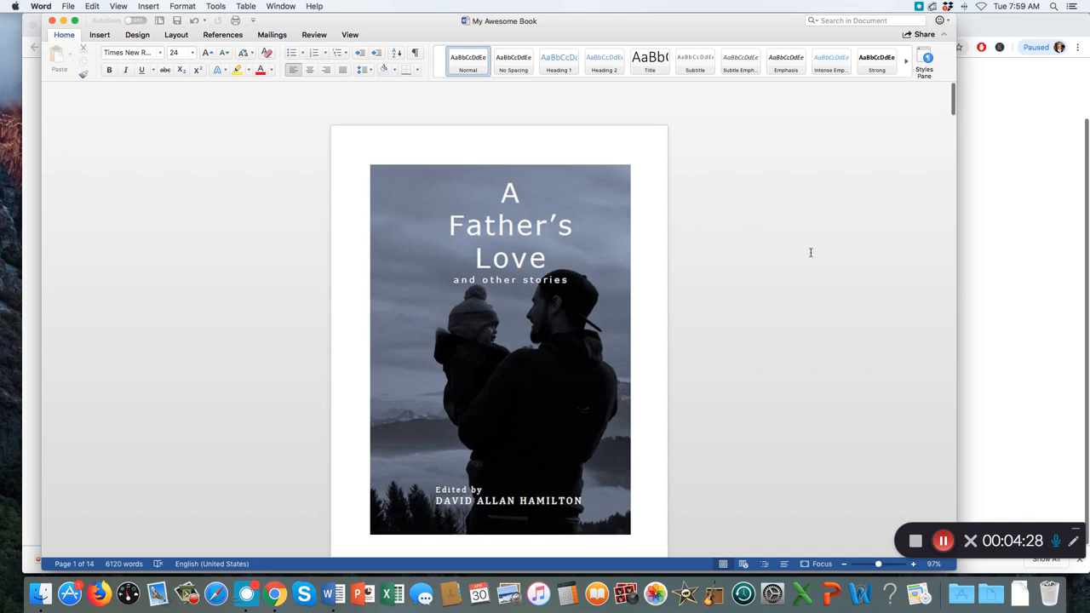
scroll(811, 252, "down", 15)
scroll(674, 211, "down", 1)
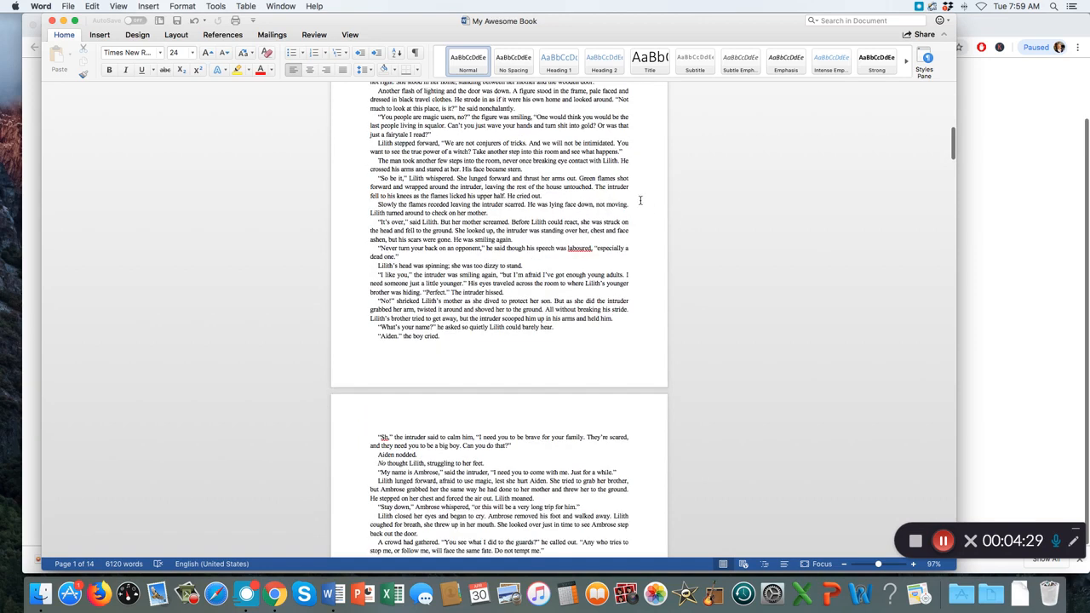
scroll(567, 199, "up", 3)
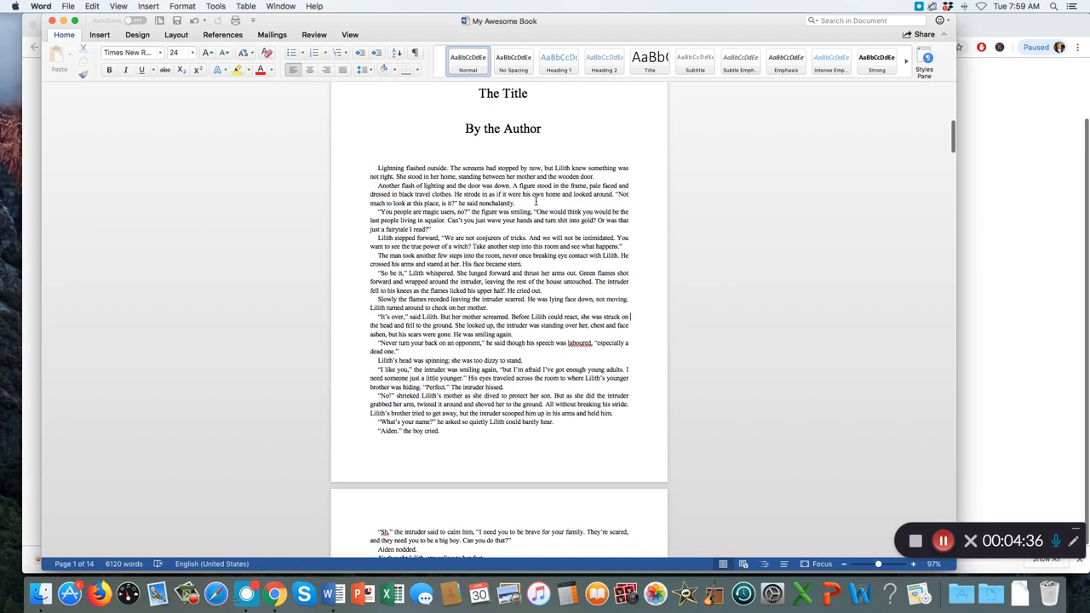
scroll(869, 156, "up", 3)
scroll(689, 225, "down", 15)
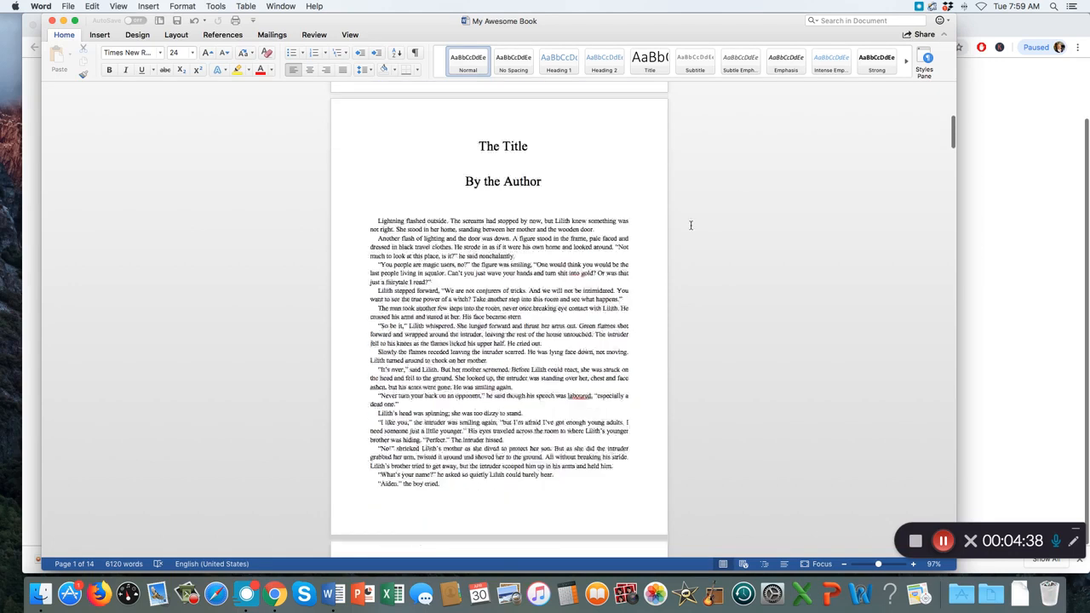
Step: Save the manuscript as a PDF named My Awesome Book in the Dropbox folder and close the Print dialog
scroll(690, 225, "up", 10)
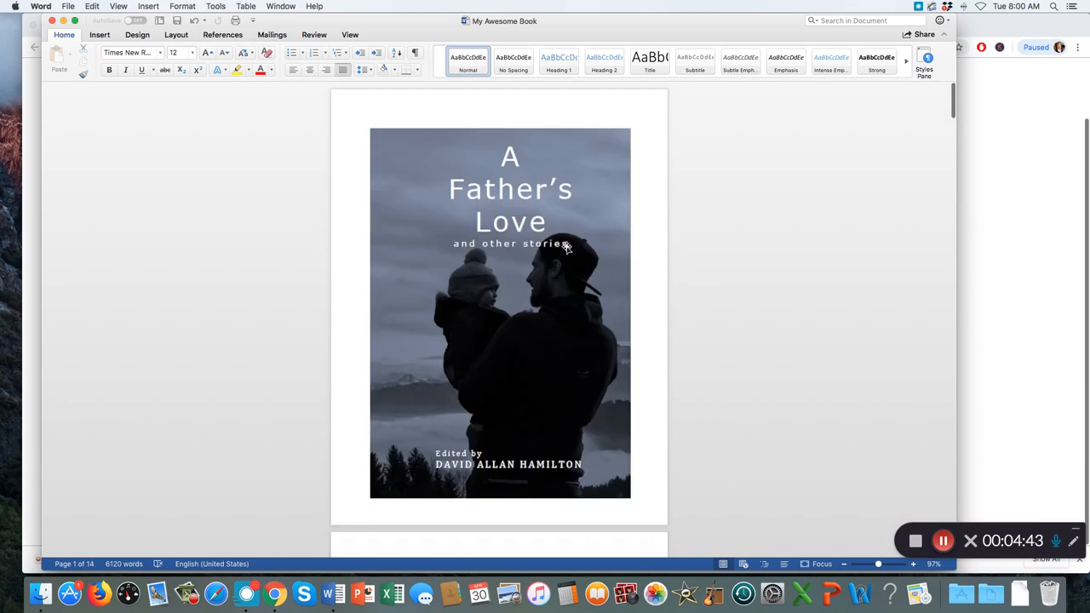
scroll(550, 261, "down", 2)
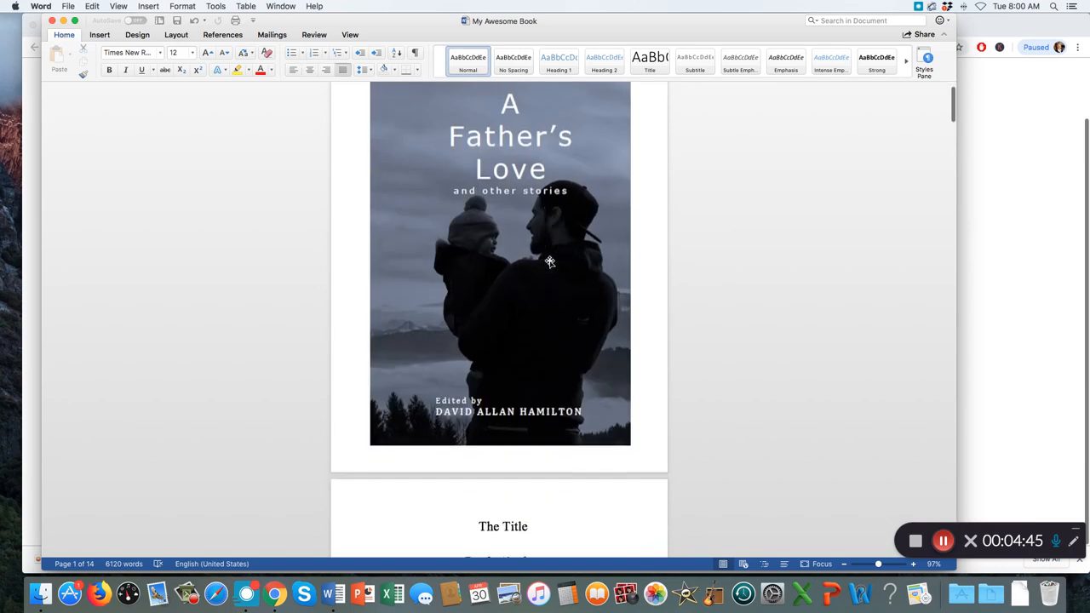
scroll(520, 259, "down", 6)
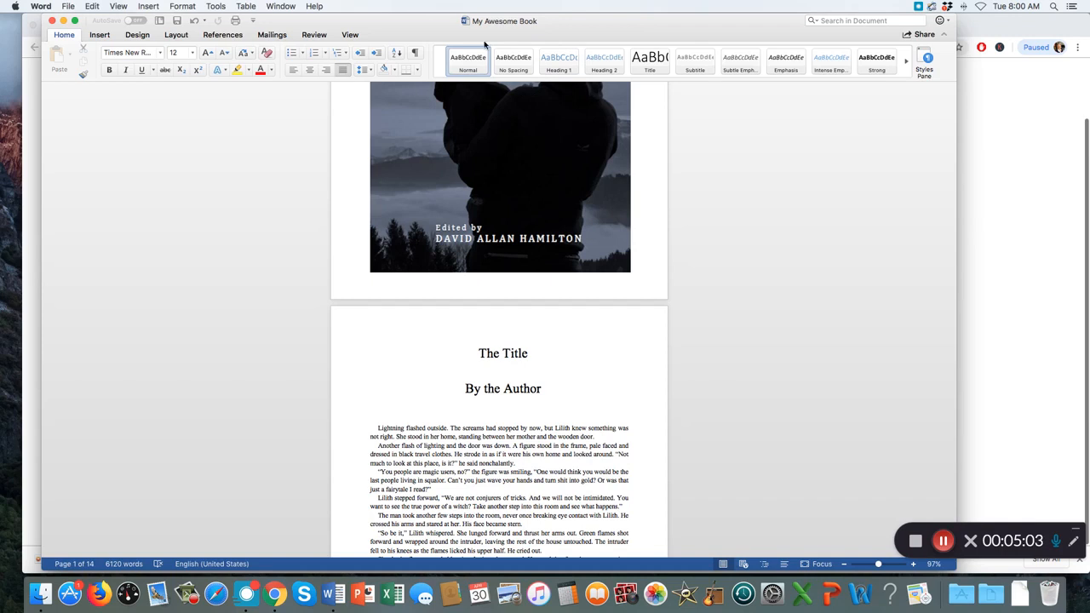
left_click(68, 7)
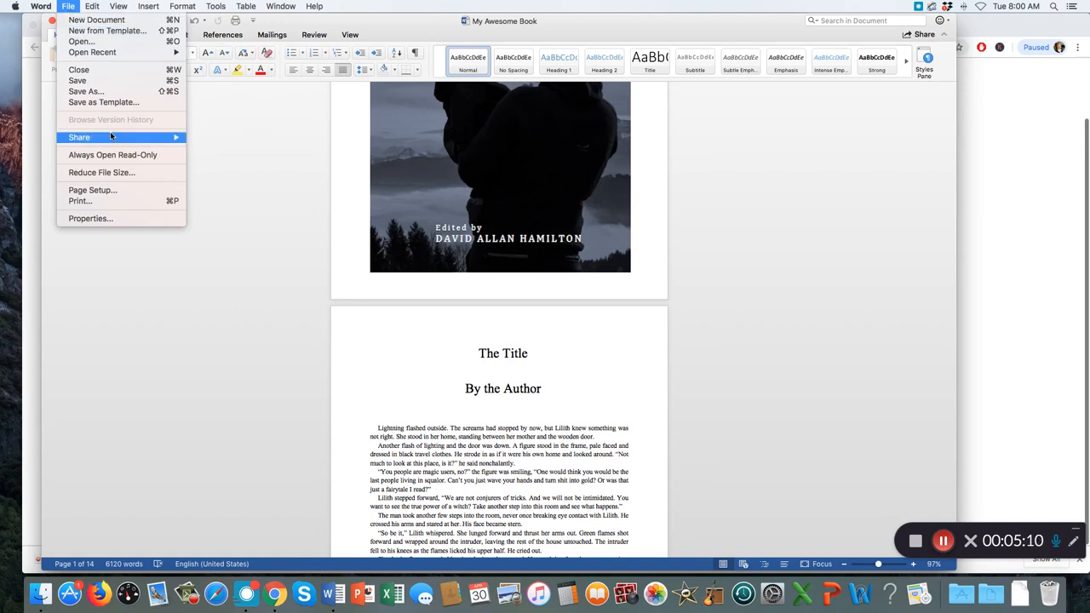
left_click(95, 202)
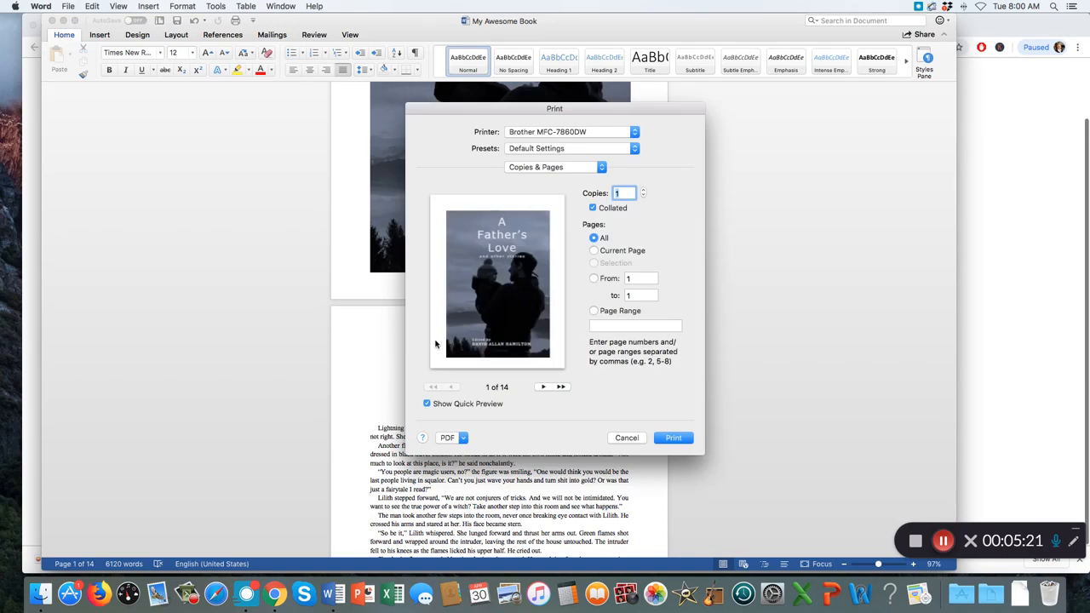
left_click(463, 438)
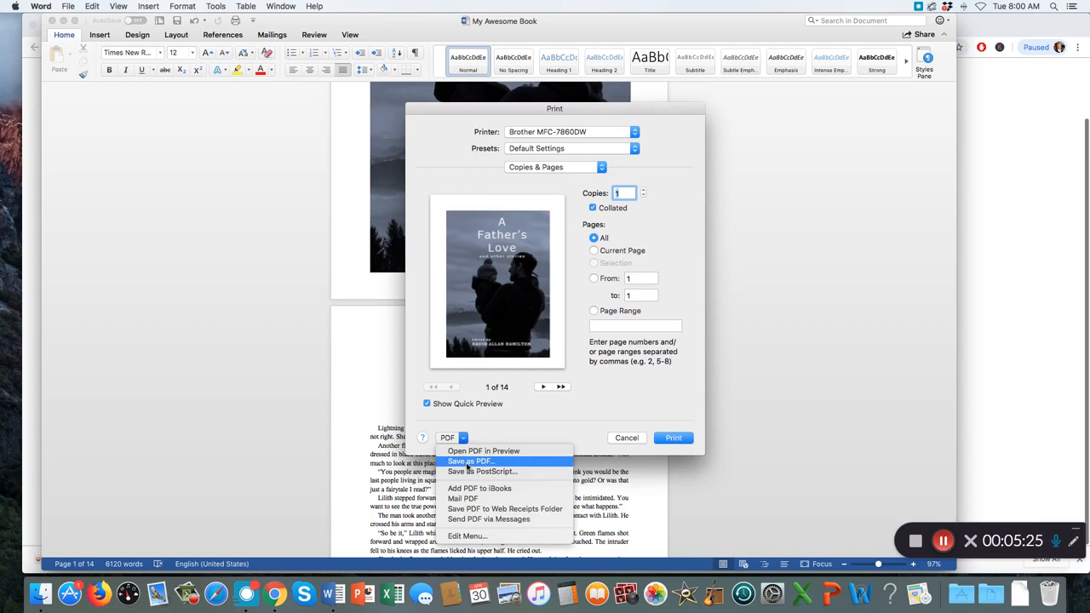
left_click(467, 462)
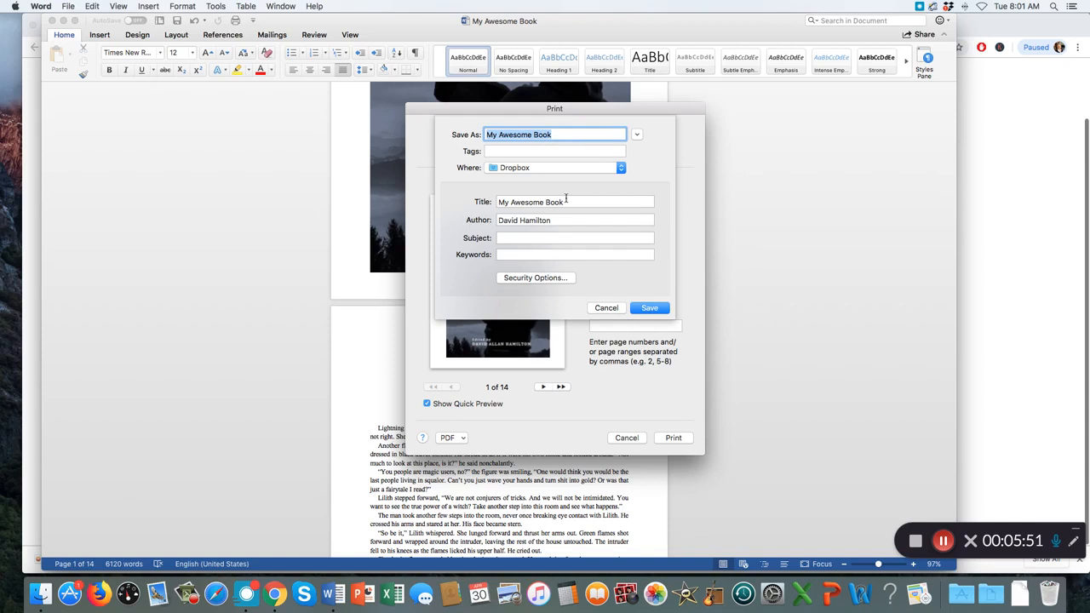
left_click(652, 308)
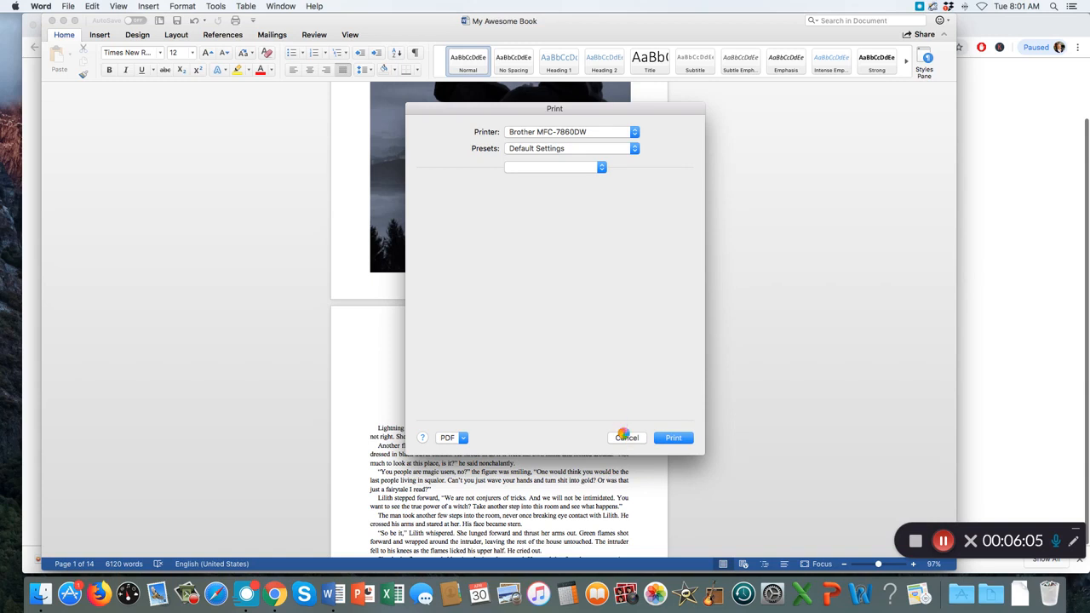
left_click(621, 433)
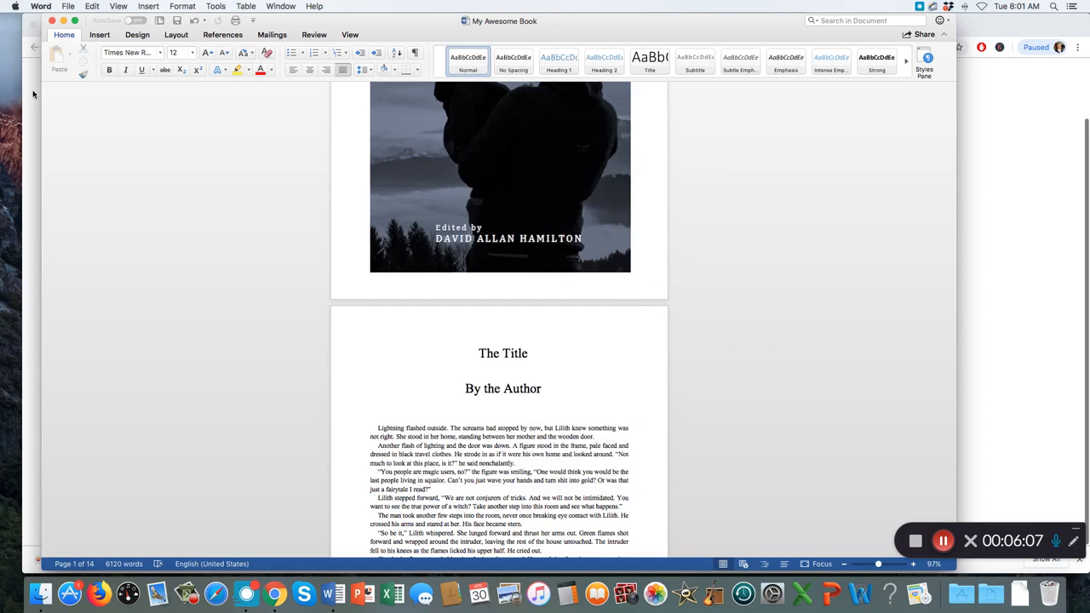
Step: Switch to Chrome and open Online-Convert's ebook converter for converting text to the ePub format
left_click(275, 594)
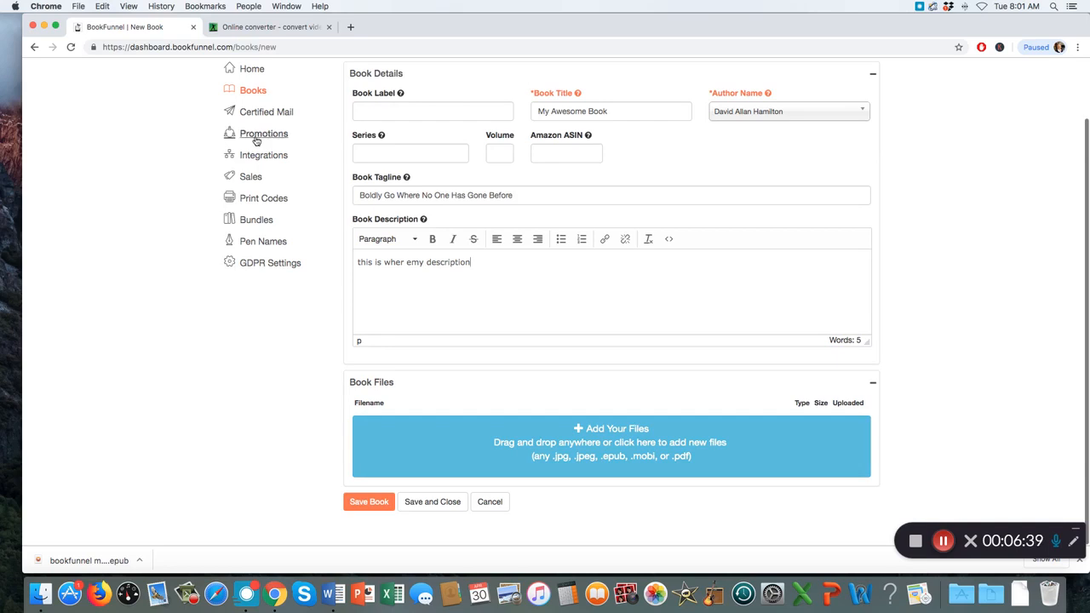
left_click(298, 28)
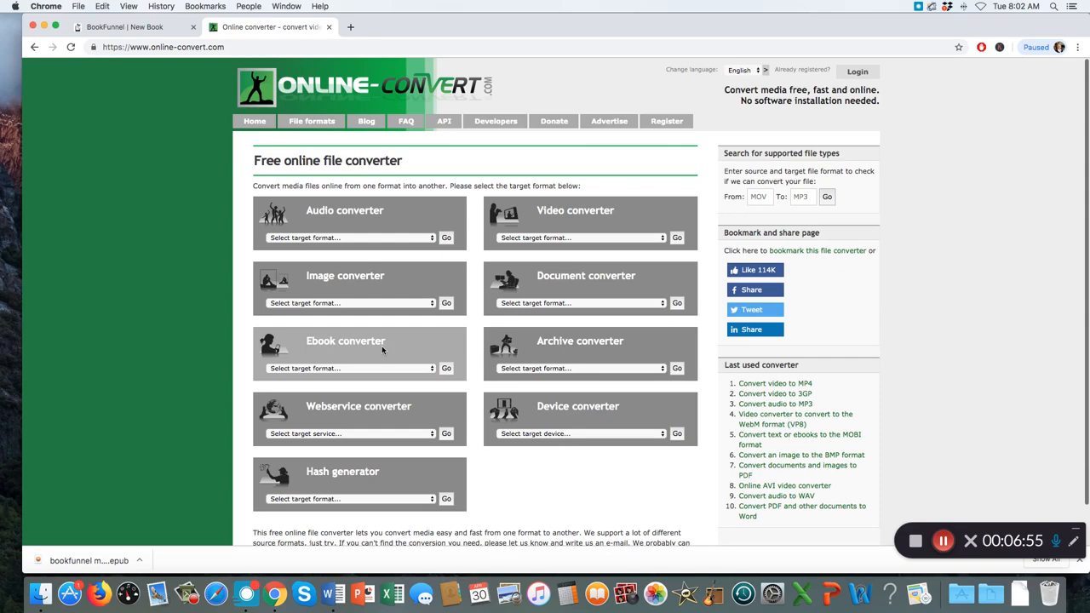
left_click(446, 371)
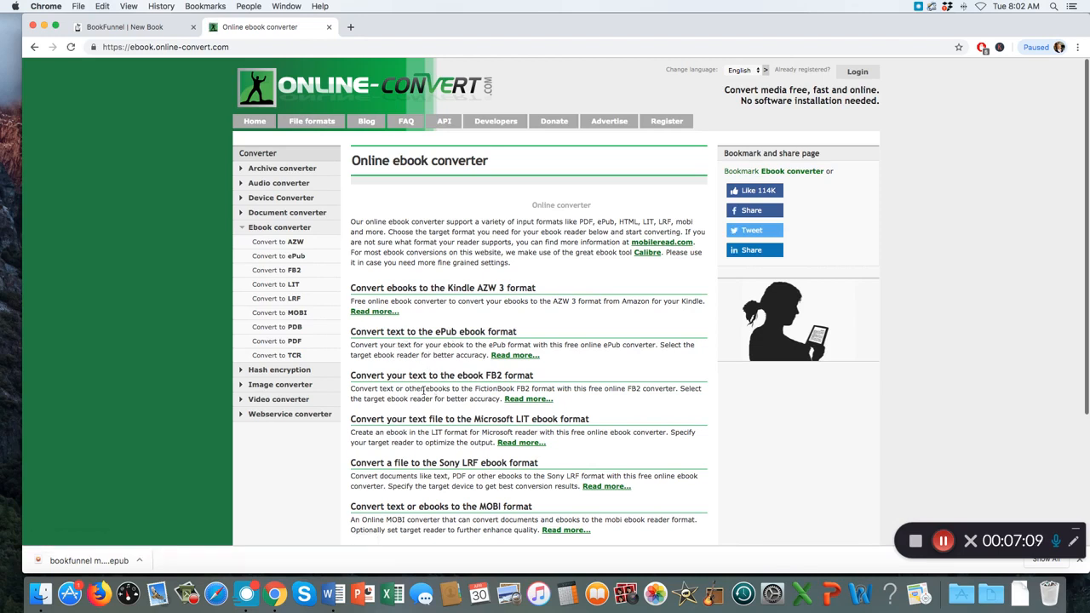
left_click(456, 333)
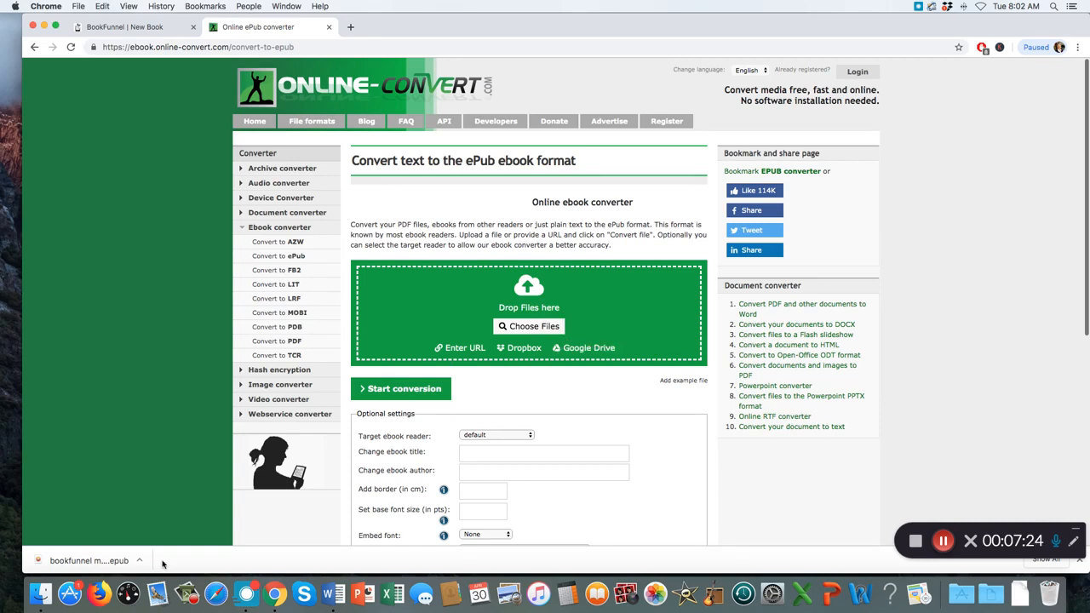
Step: Switch to Finder, go to the Dropbox folder and start a file search
left_click(38, 596)
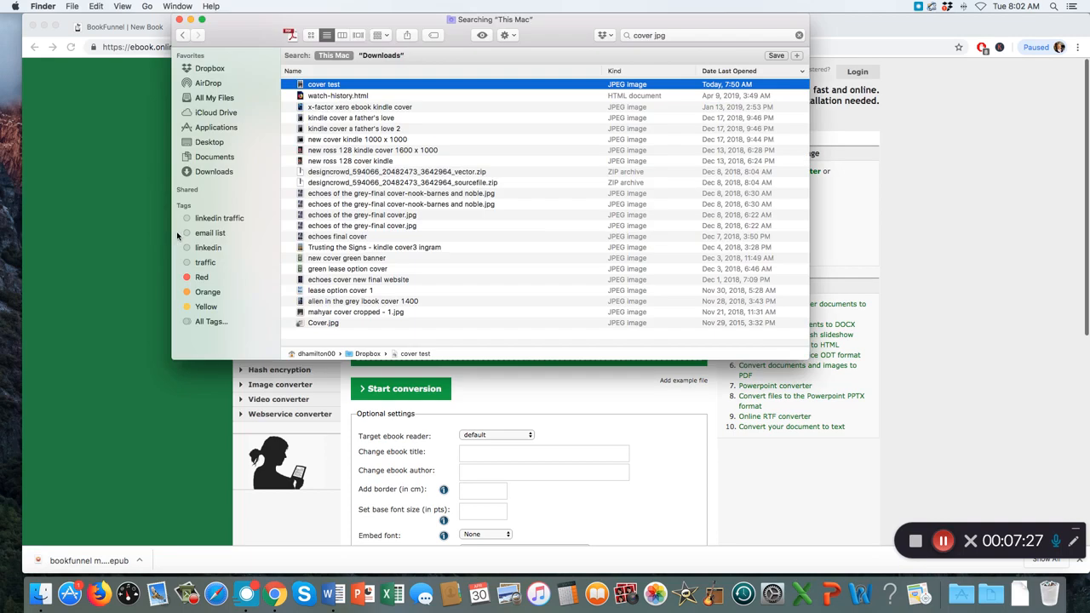
left_click(219, 73)
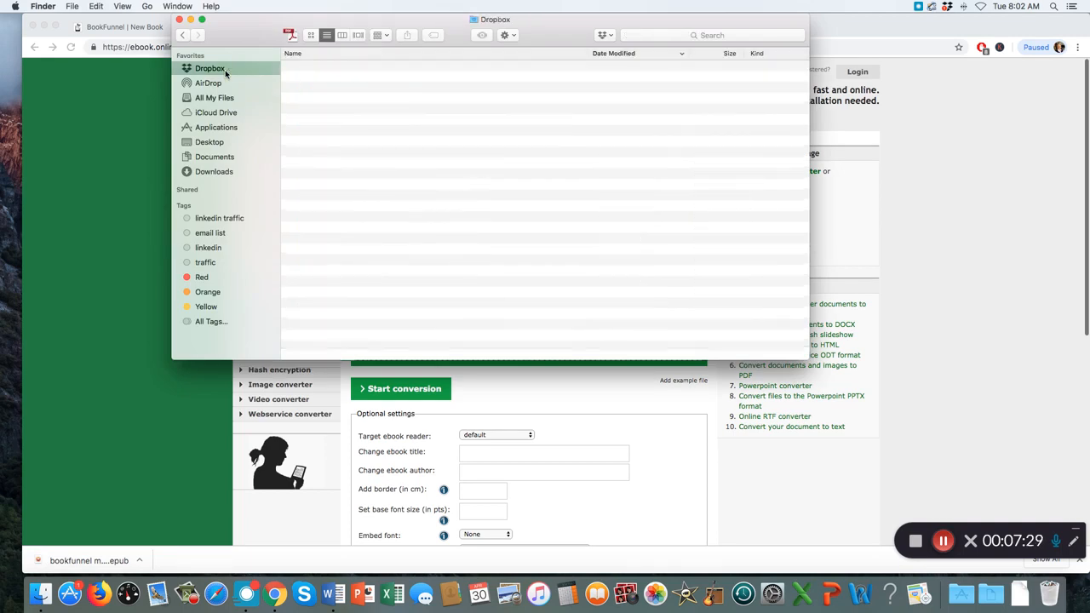
left_click(679, 35)
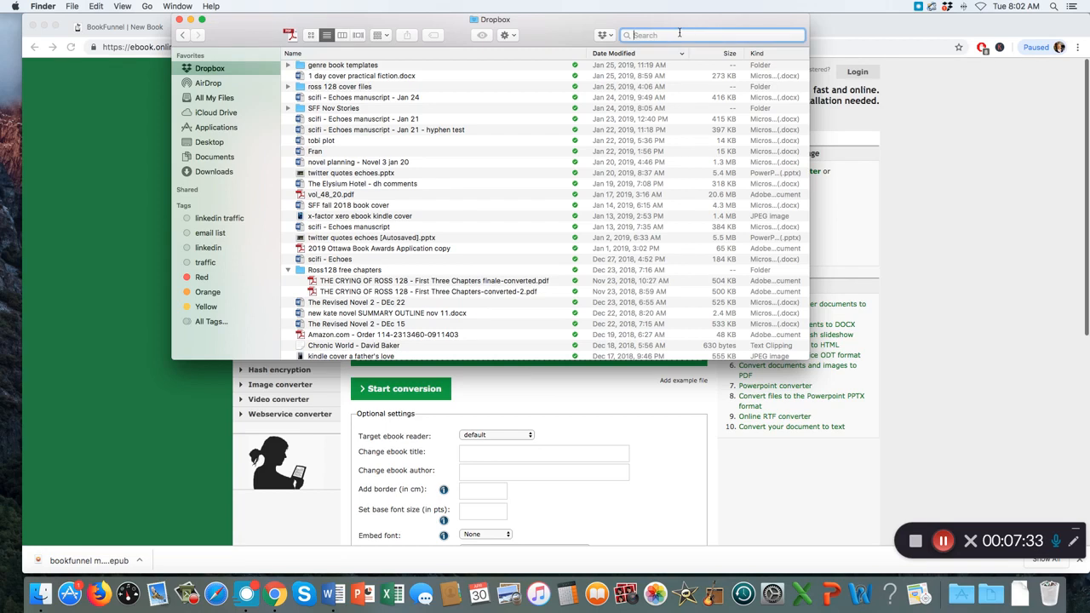
type("pdf")
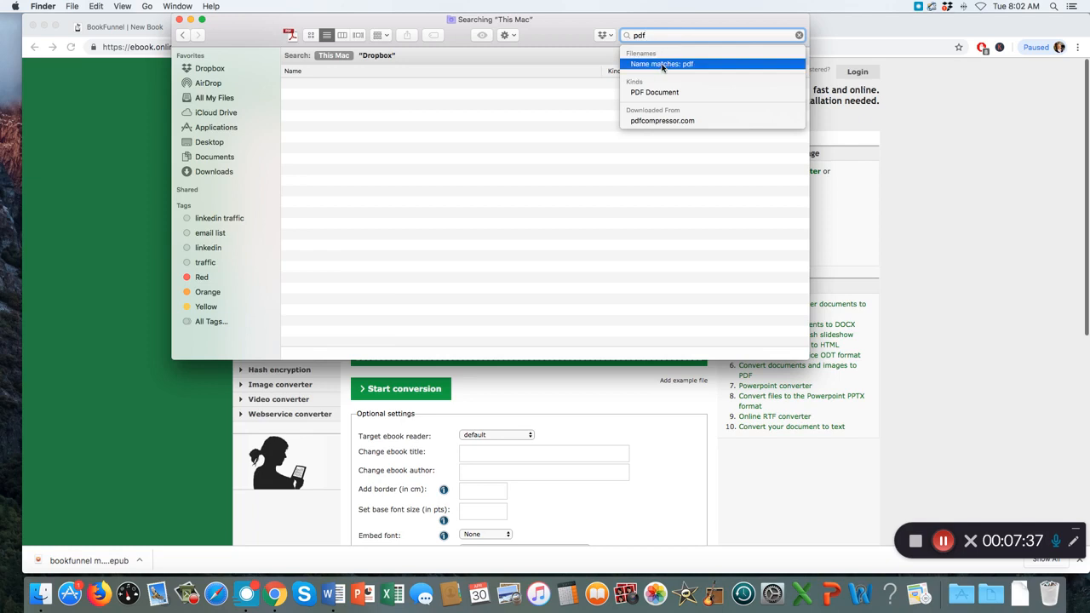
left_click(661, 65)
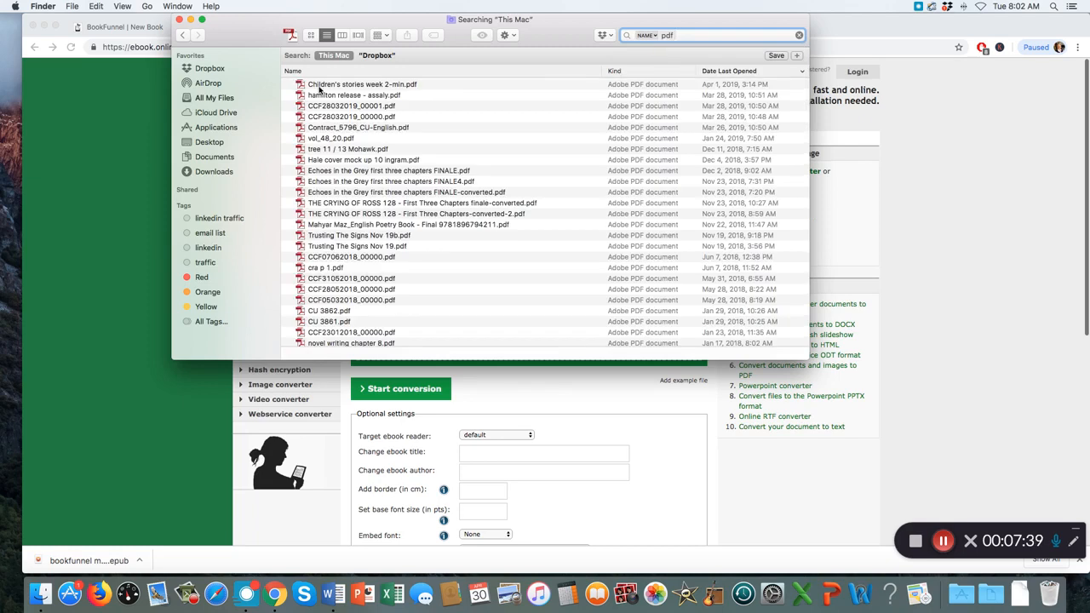
triple_click(690, 35)
key("BackSpace")
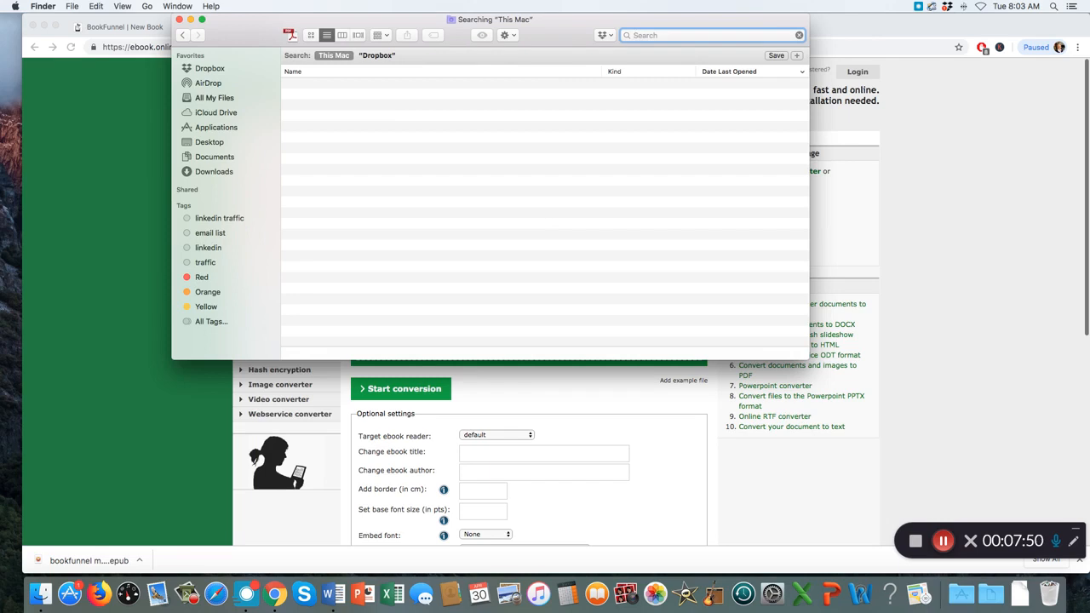
Step: Search for "my awesome book" and add the My Awesome Book PDF to the ePub converter's upload area
type("my awesome book")
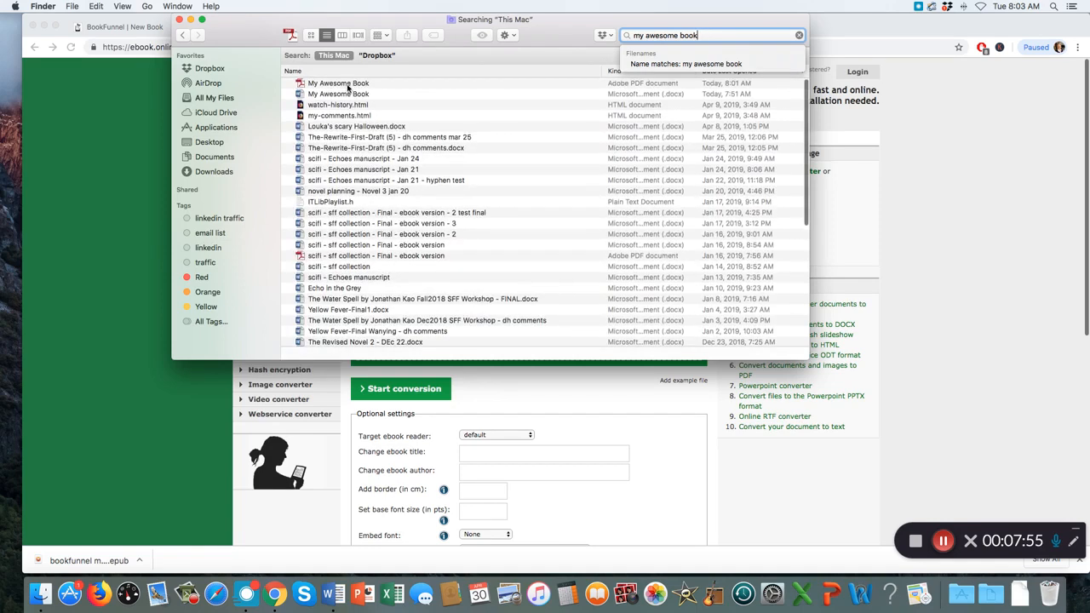
left_click(348, 86)
left_click_drag(257, 40, 512, 43)
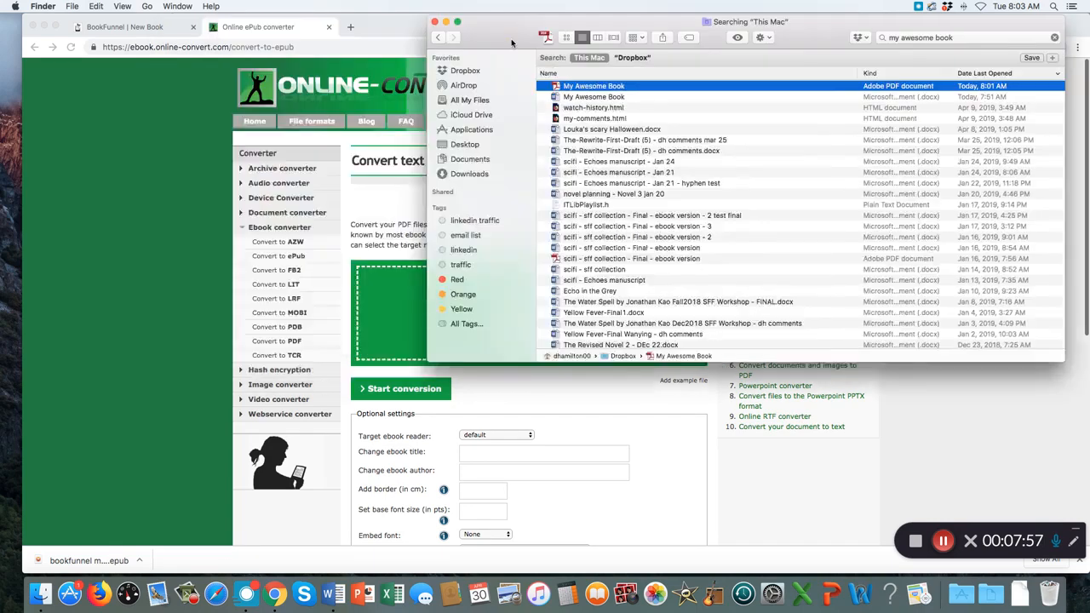
left_click_drag(582, 87, 394, 303)
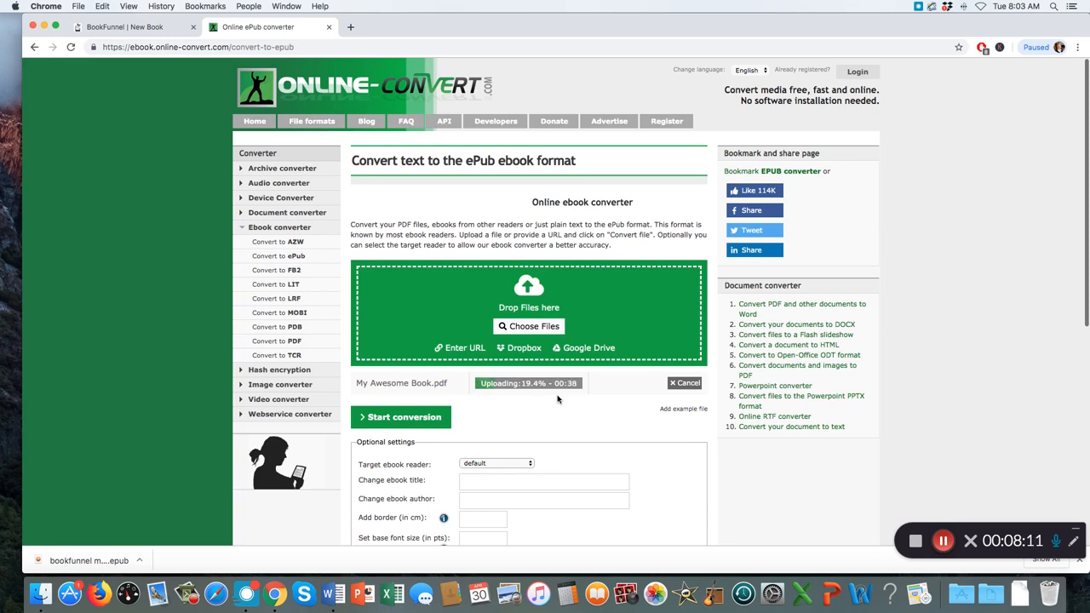
left_click(943, 542)
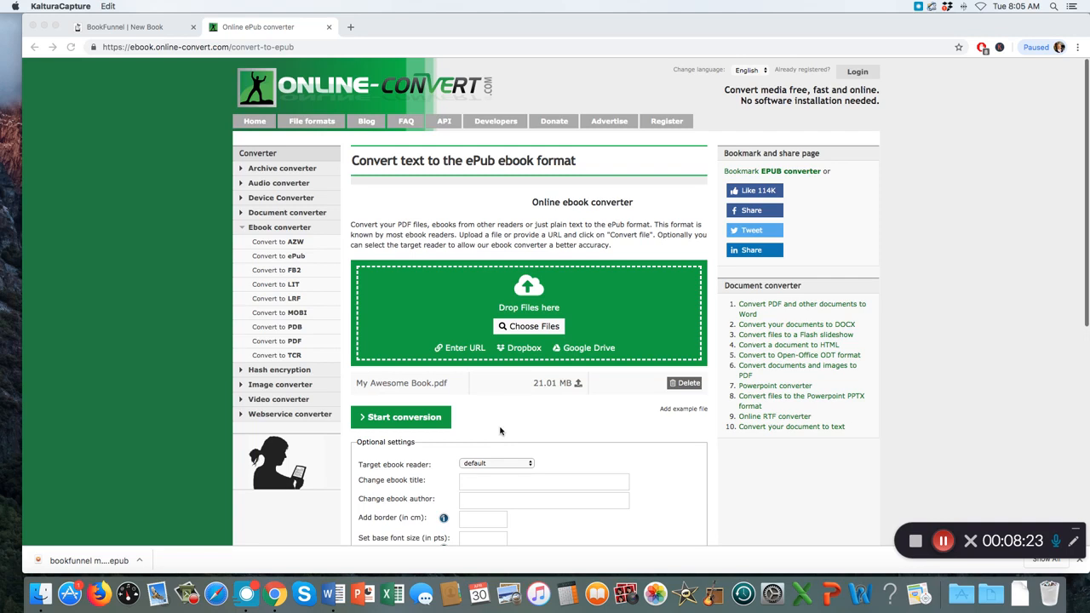
Step: Convert the uploaded PDF to ePub and download the resulting My Awesome Book.epub
left_click(410, 422)
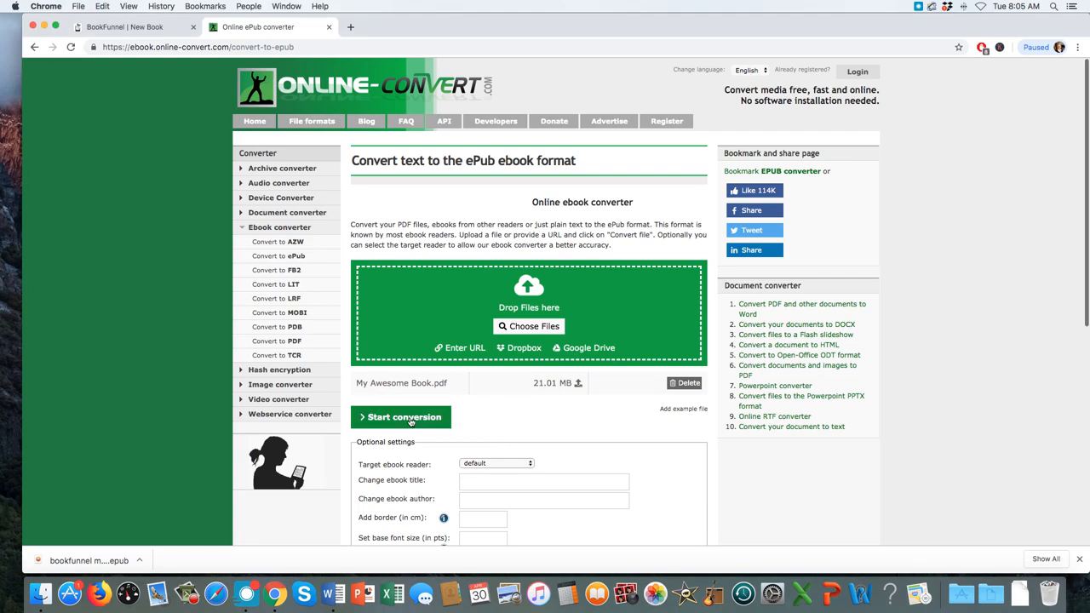
left_click(411, 420)
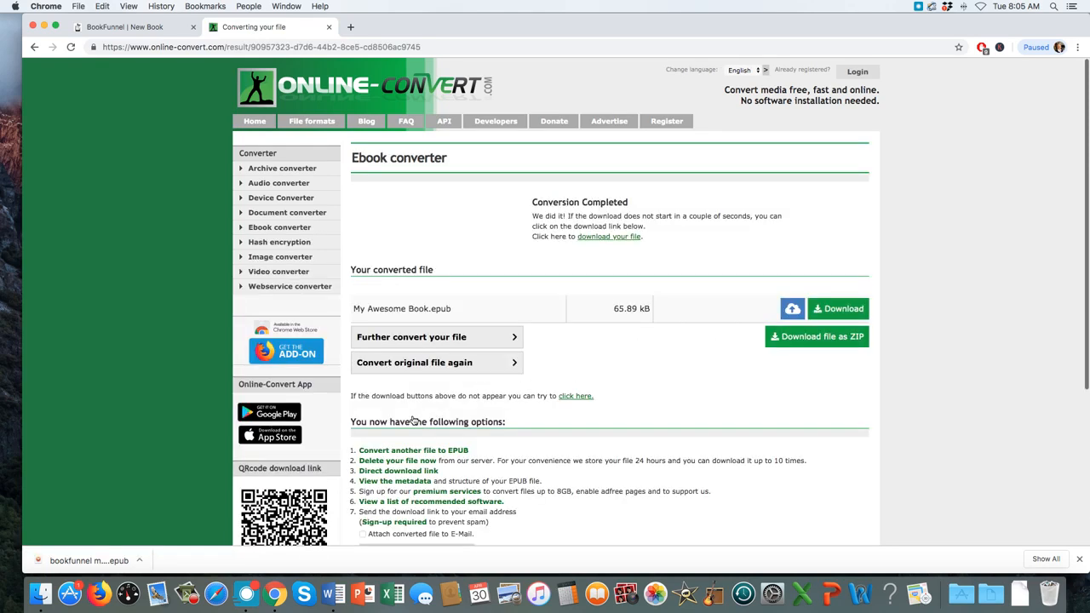
left_click(840, 310)
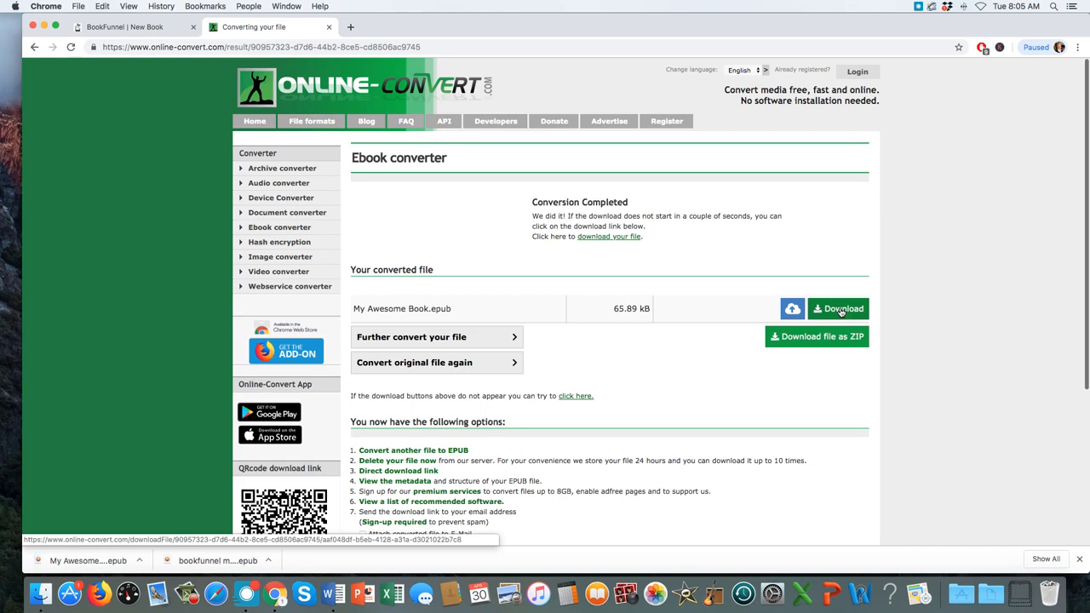
left_click(840, 310)
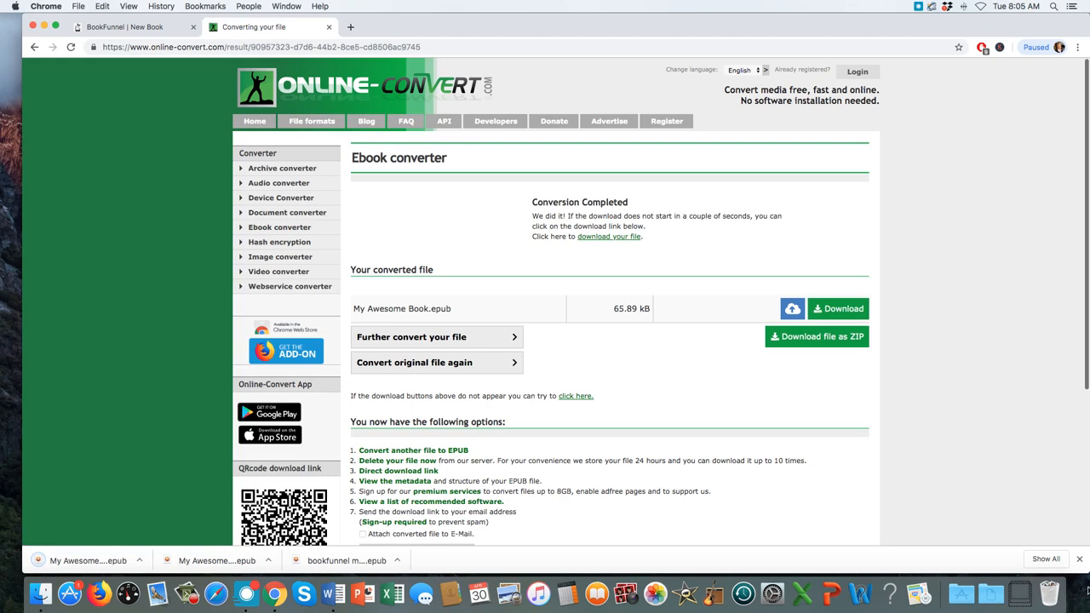
left_click(1079, 559)
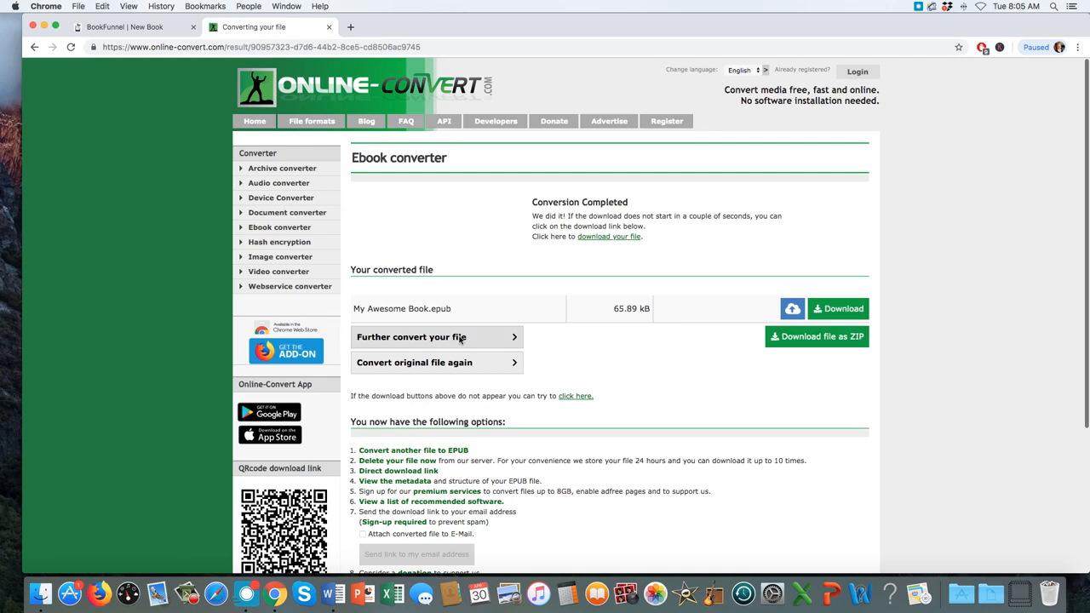
Step: Switch to Finder, open My Awesome Book.epub from Downloads in iBooks and decline the store sign-in
left_click(39, 598)
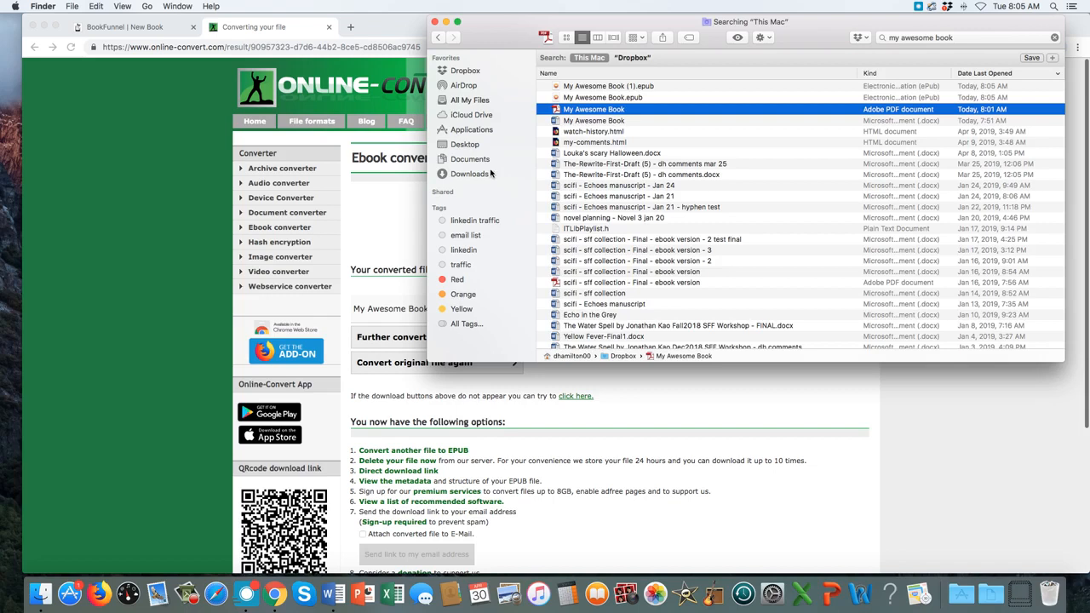
left_click(486, 174)
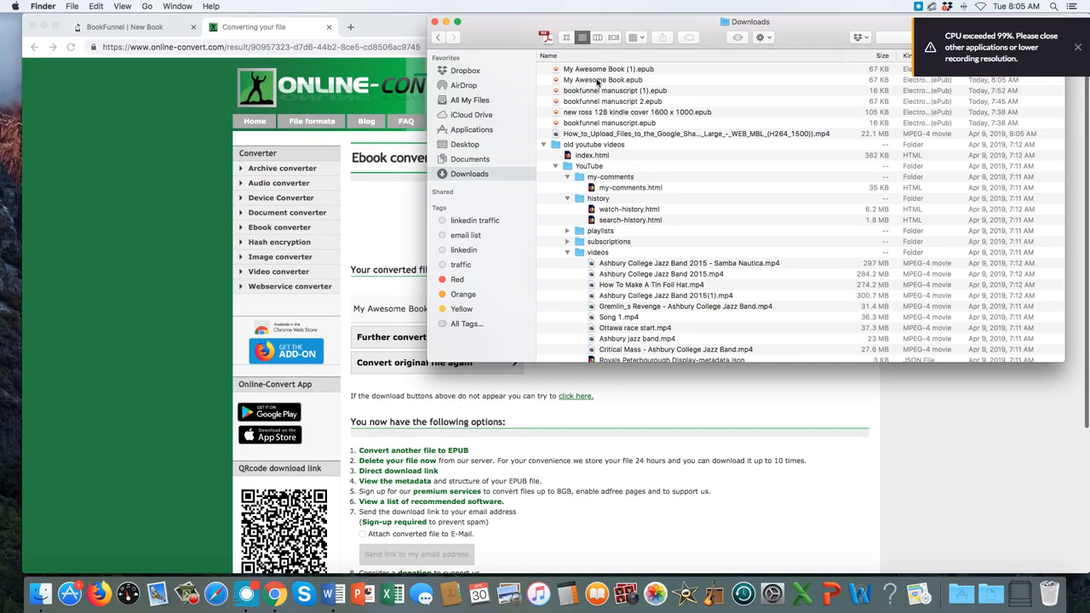
left_click(602, 80)
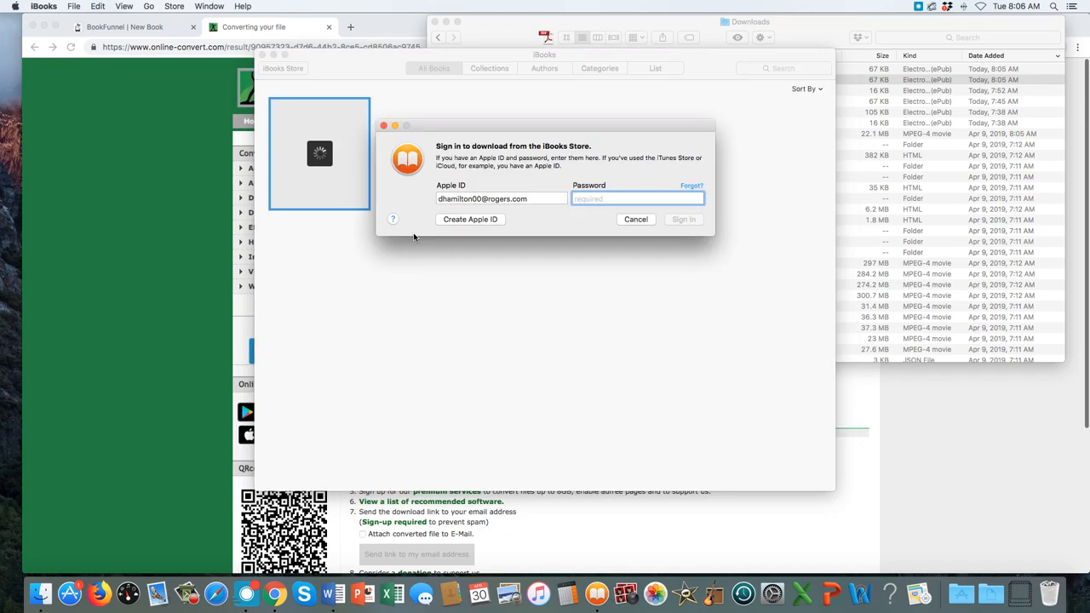
left_click(637, 219)
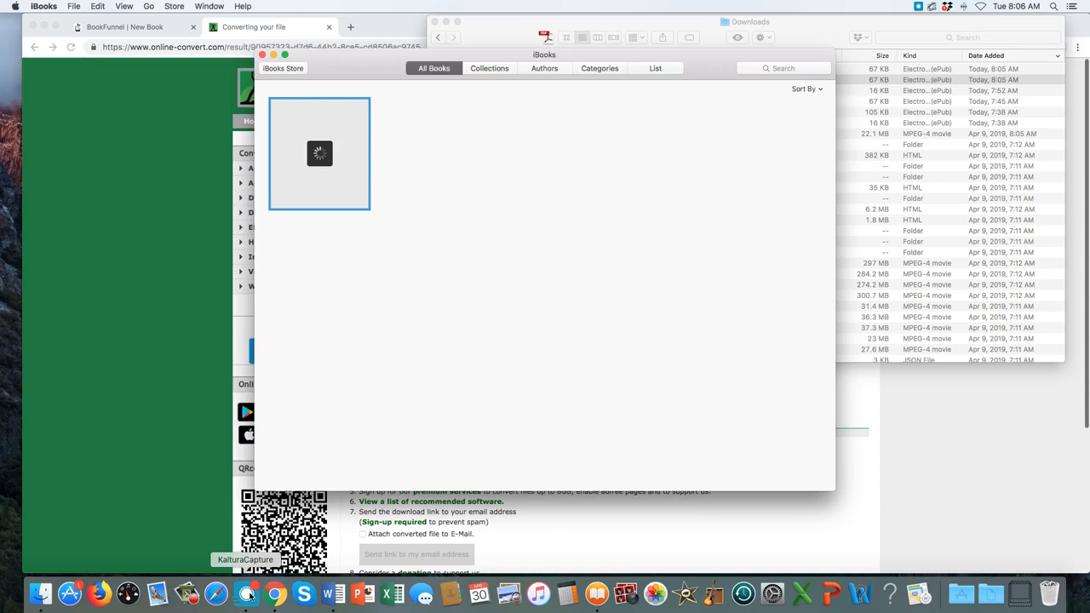
left_click(247, 593)
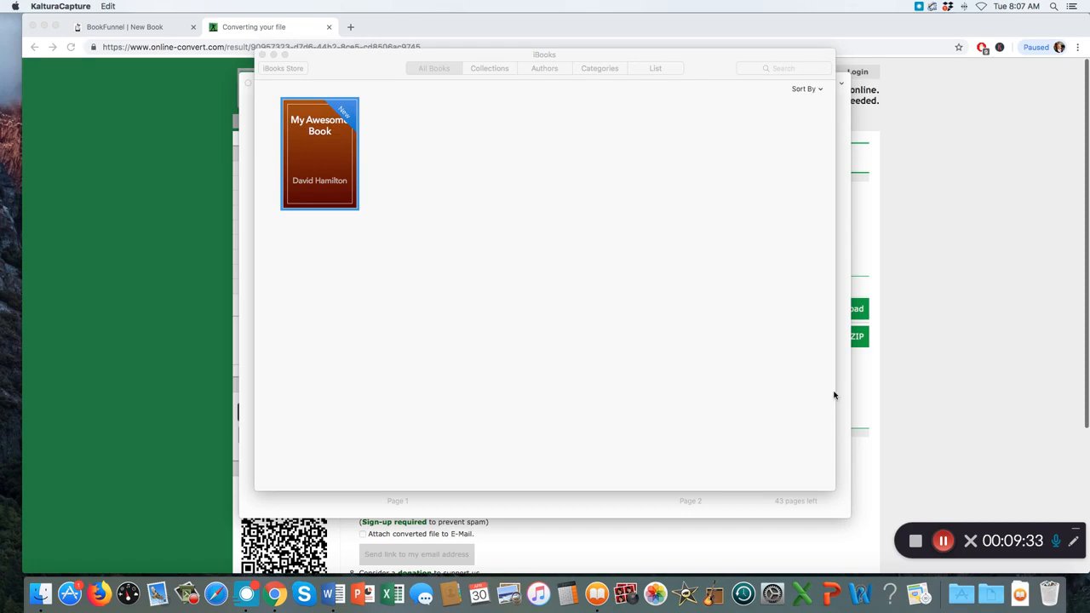
Step: Open My Awesome Book from the iBooks library to examine its converted cover and opening text
left_click(357, 182)
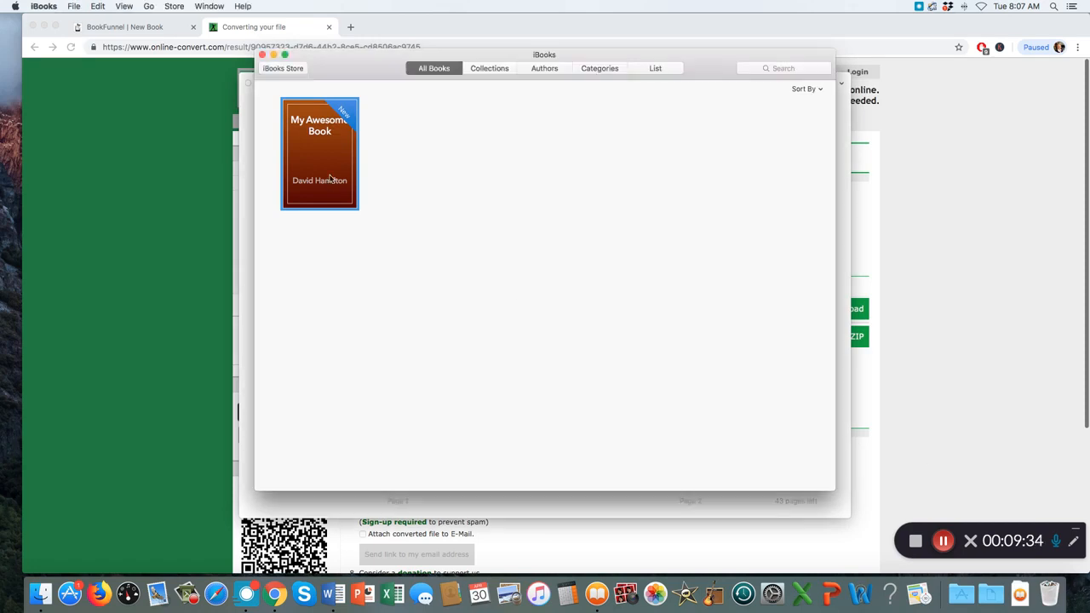
double_click(326, 183)
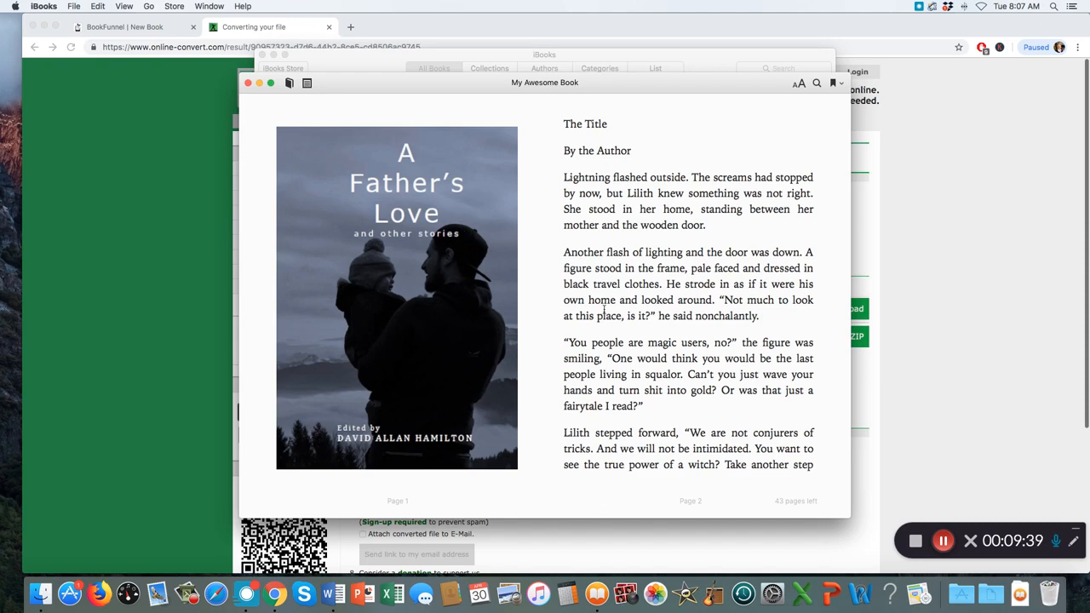
Step: Page through the opening chapters of My Awesome Book to check the ePub layout, return to the cover, and close iBooks' windows
key("Right")
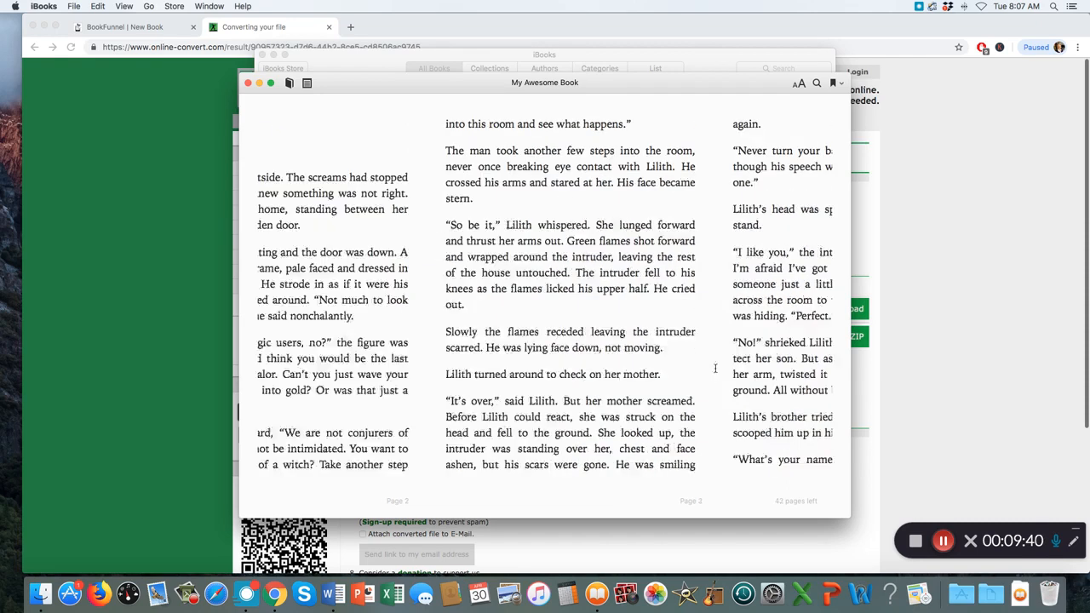
key("Right")
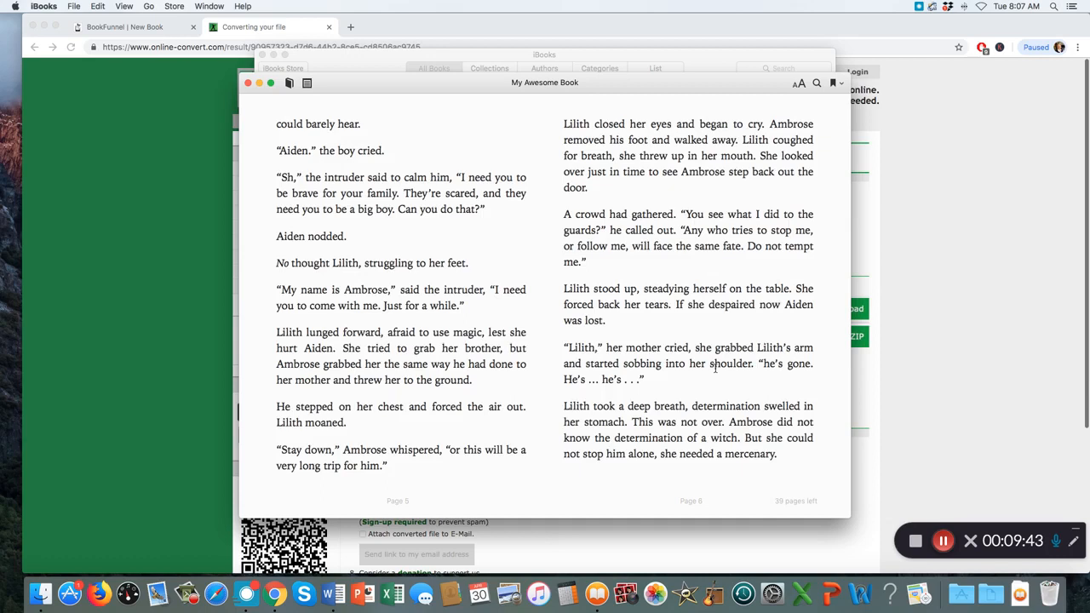
key("Right")
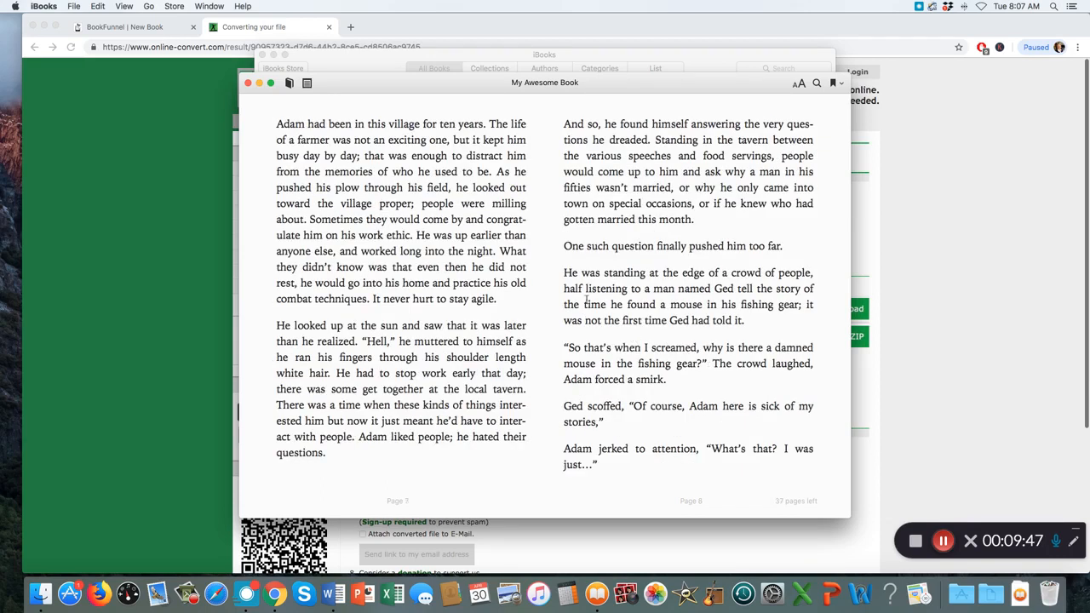
key("Left")
key("Left")
key("Left")
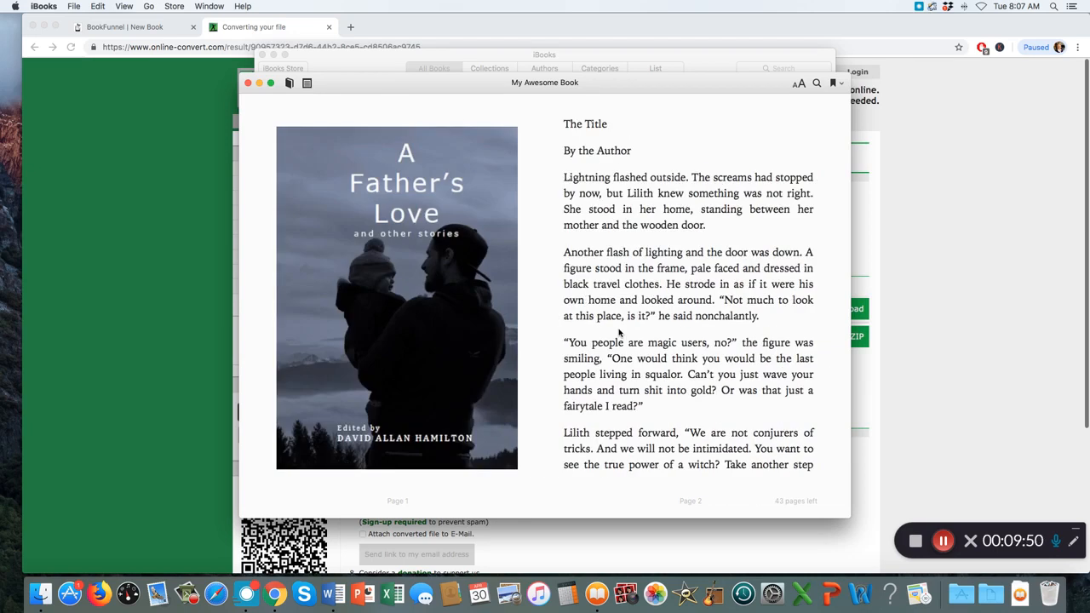
left_click(247, 84)
left_click(262, 55)
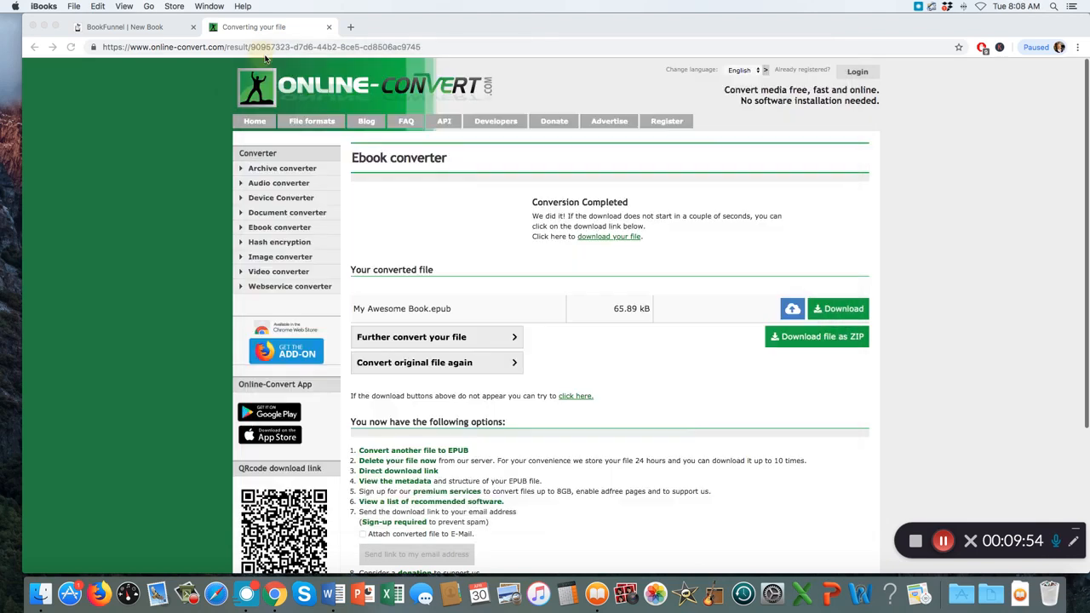
Step: Return to the BookFunnel new book form and add My Awesome Book.epub from the Downloads folder to its book files
left_click(129, 28)
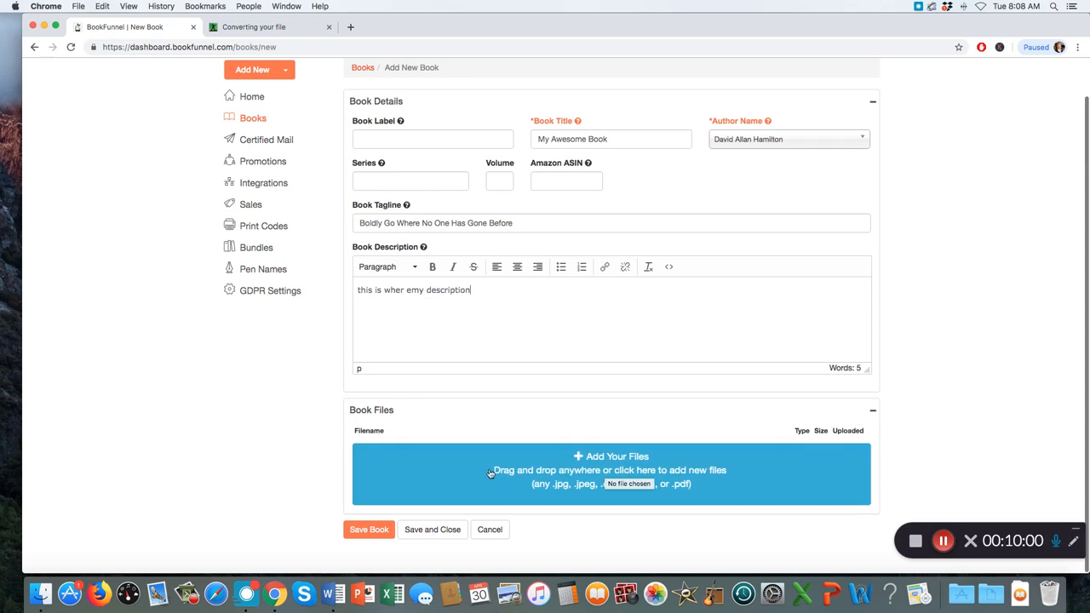
left_click(37, 597)
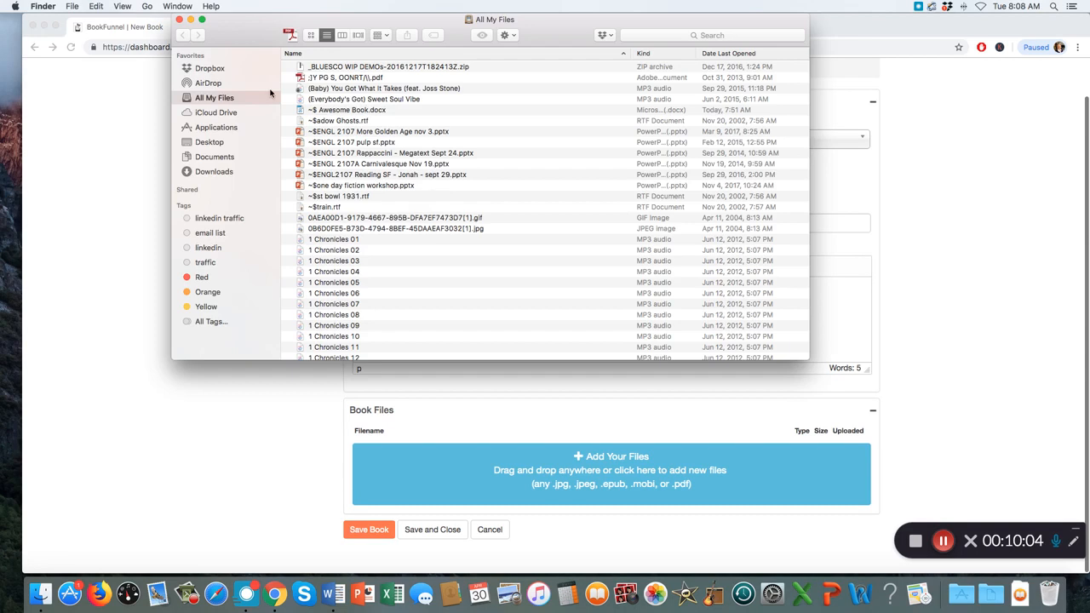
left_click(223, 70)
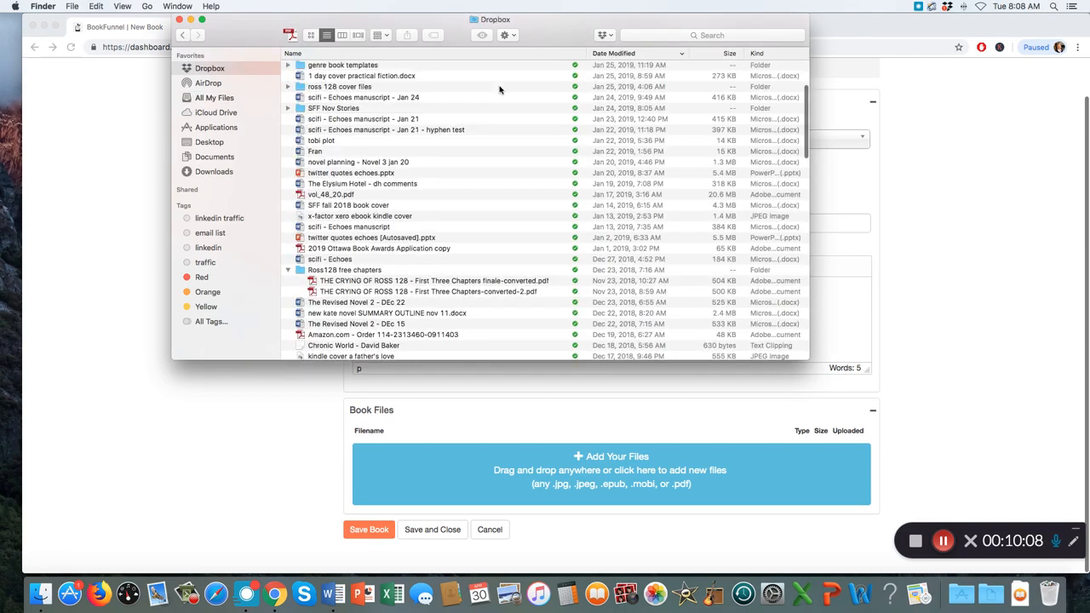
left_click(645, 54)
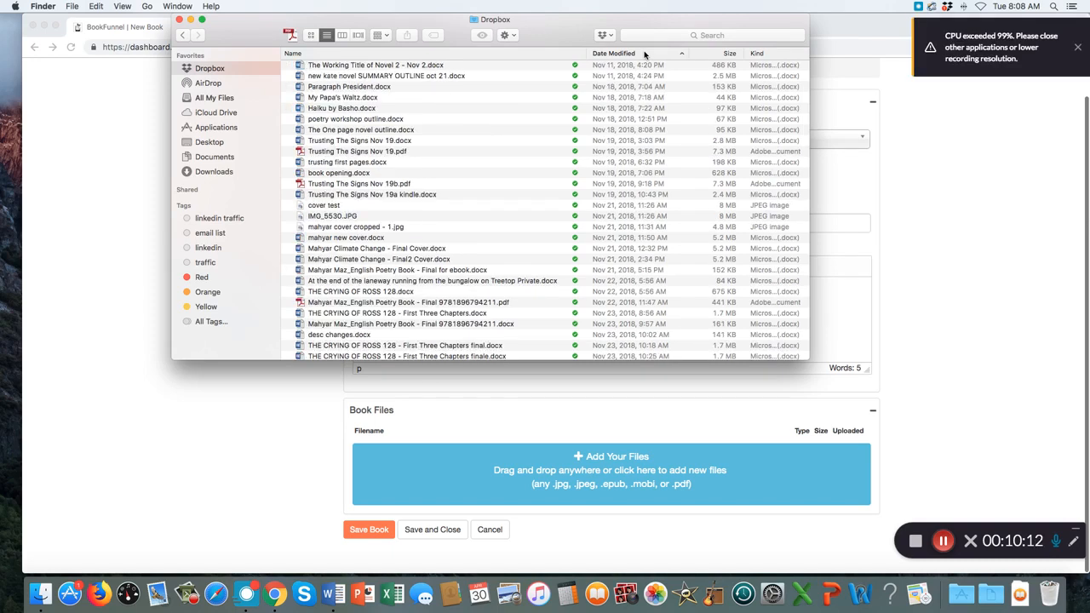
left_click(646, 51)
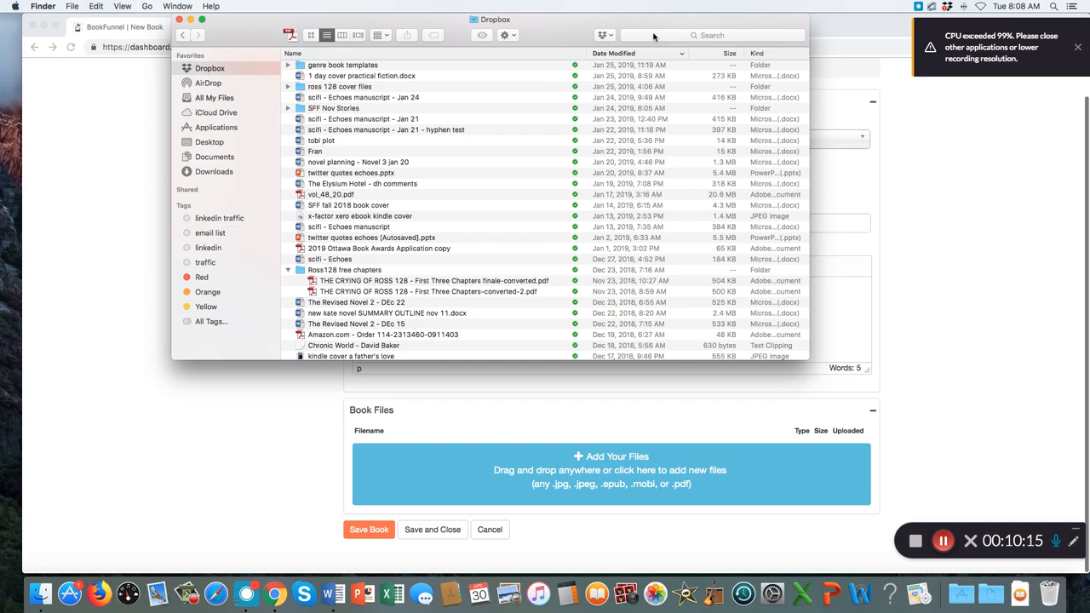
left_click(213, 171)
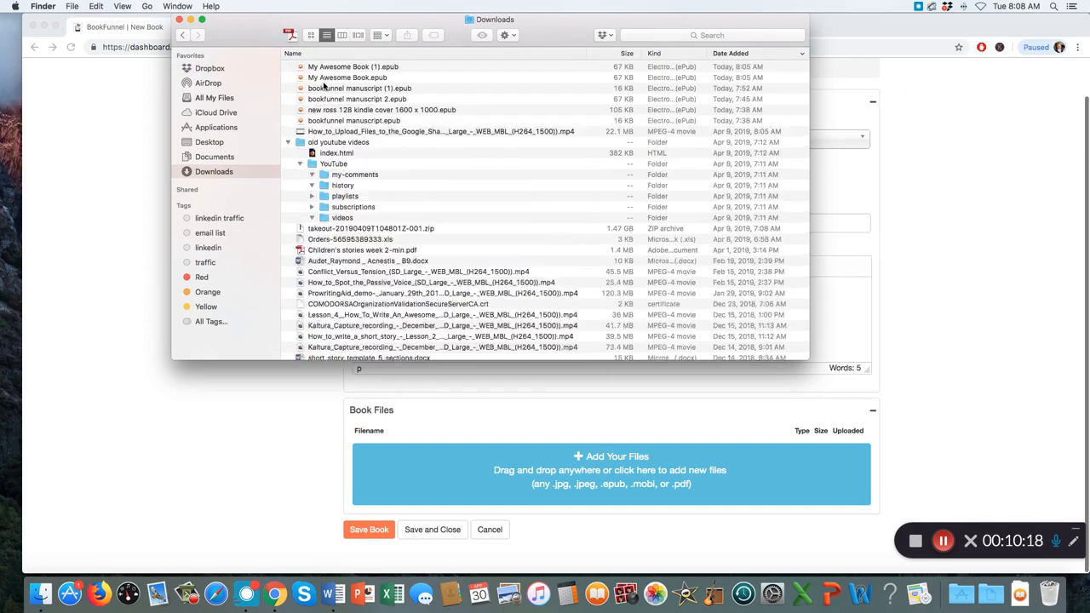
left_click(335, 78)
left_click_drag(335, 81, 445, 479)
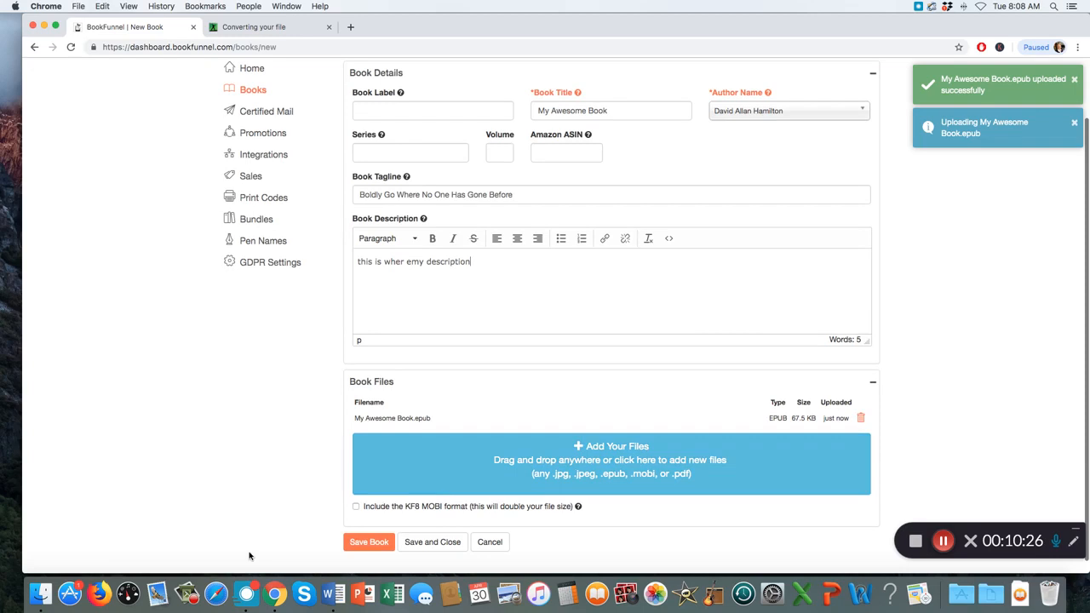
Step: Search the Mac for "cover jpg" in Finder and add the "kindle cover a father's love" image to BookFunnel's book files
left_click(39, 595)
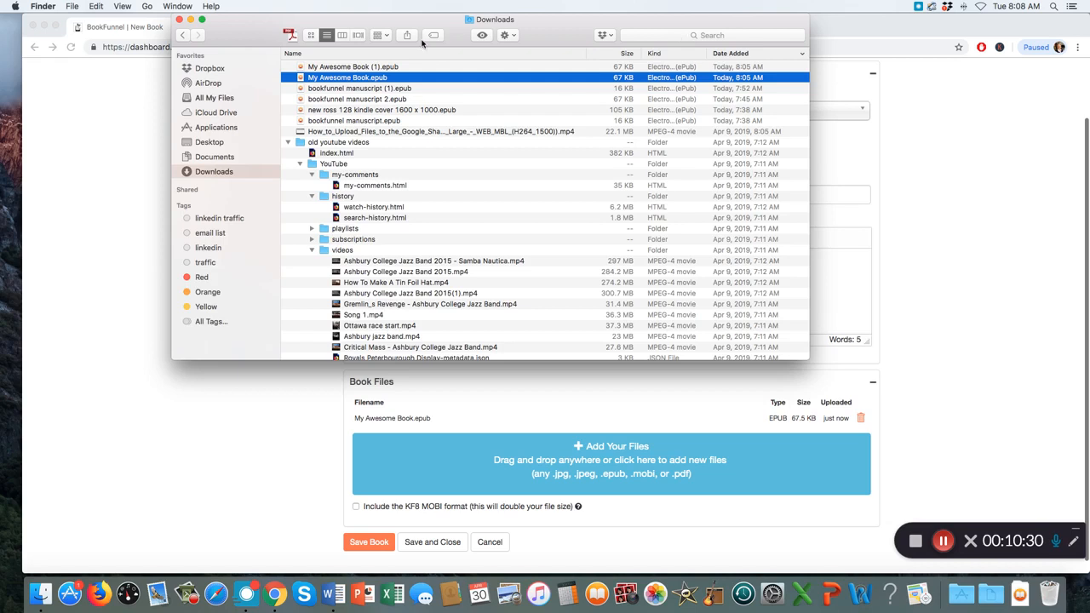
left_click(210, 69)
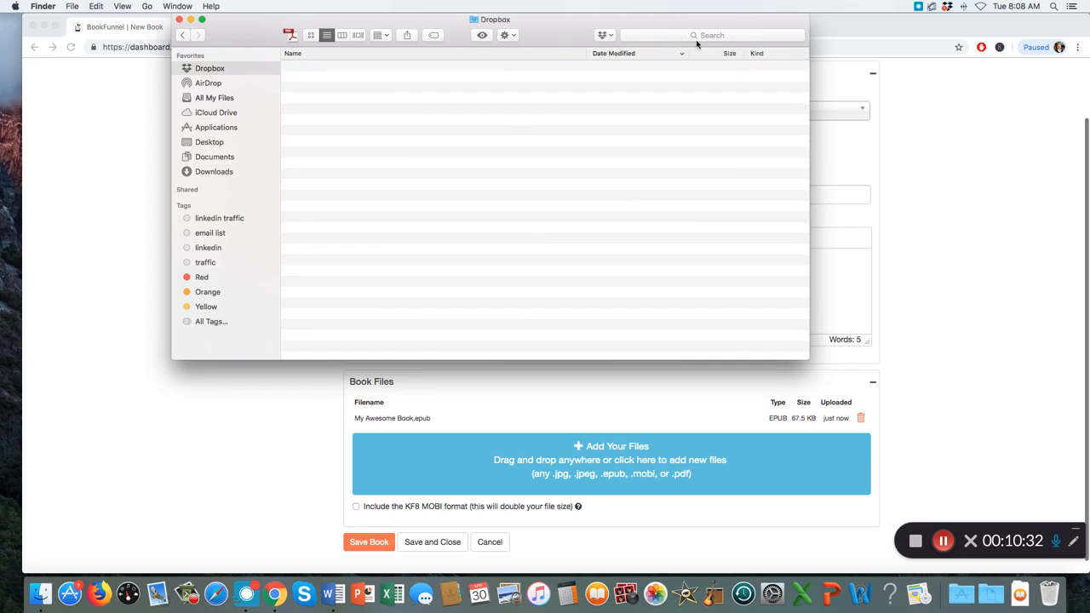
left_click(662, 36)
type("c")
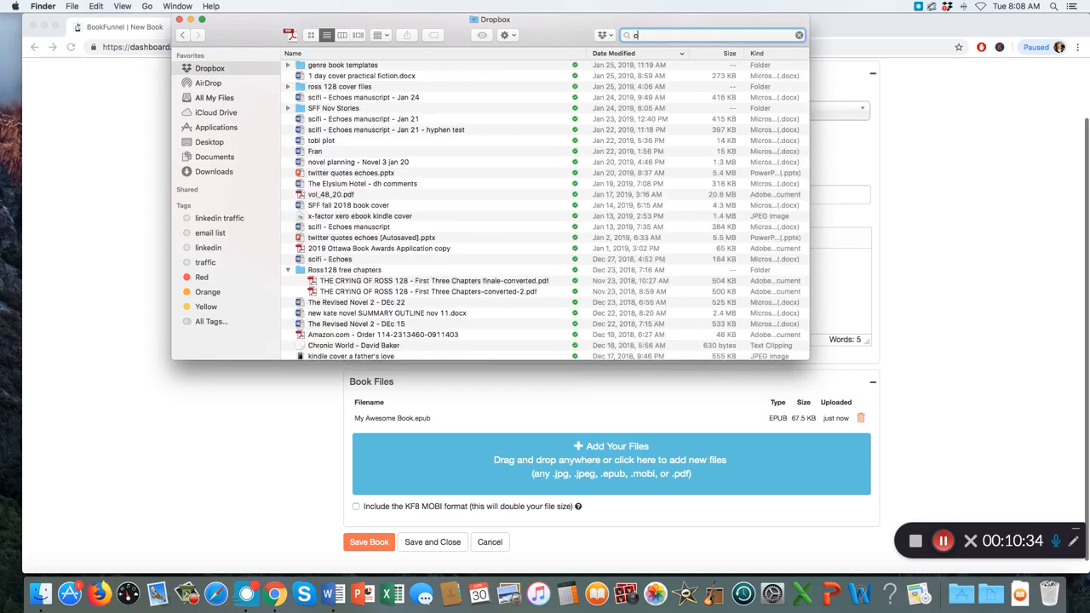
type("over jpg")
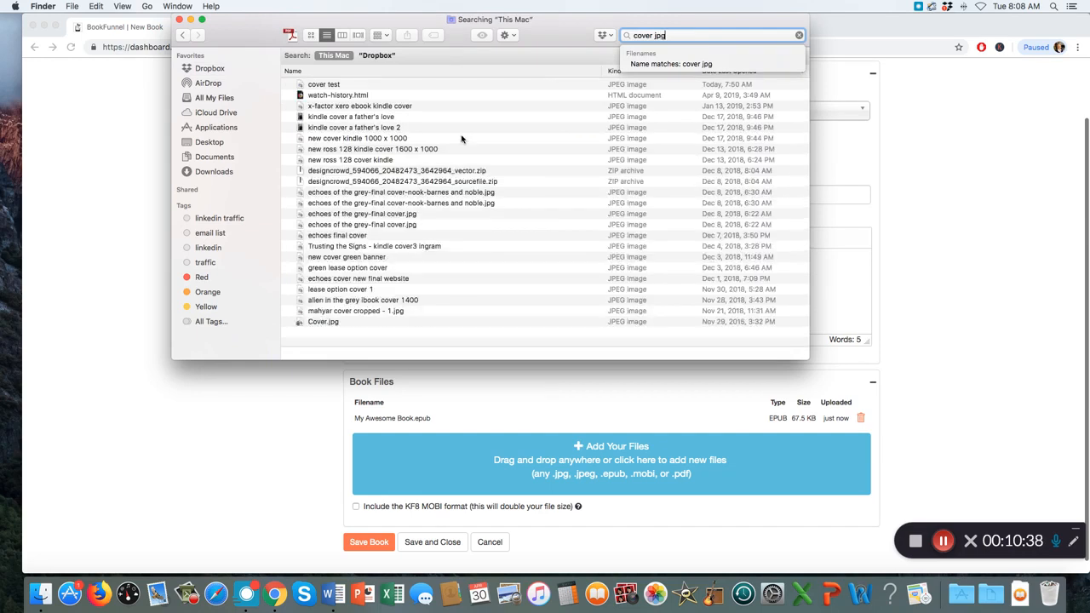
left_click(321, 117)
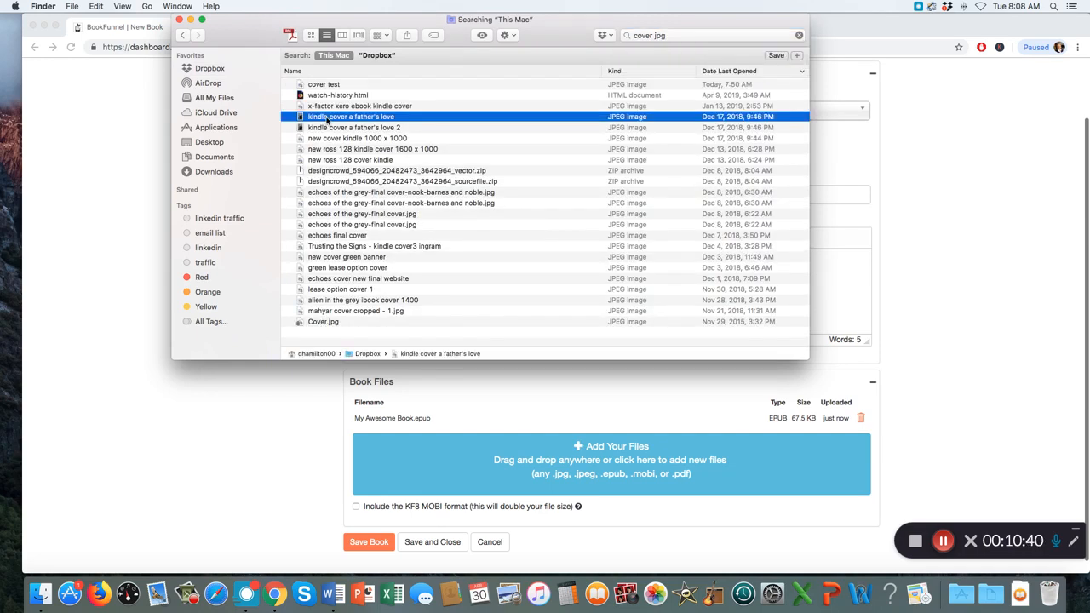
left_click_drag(326, 121, 487, 497)
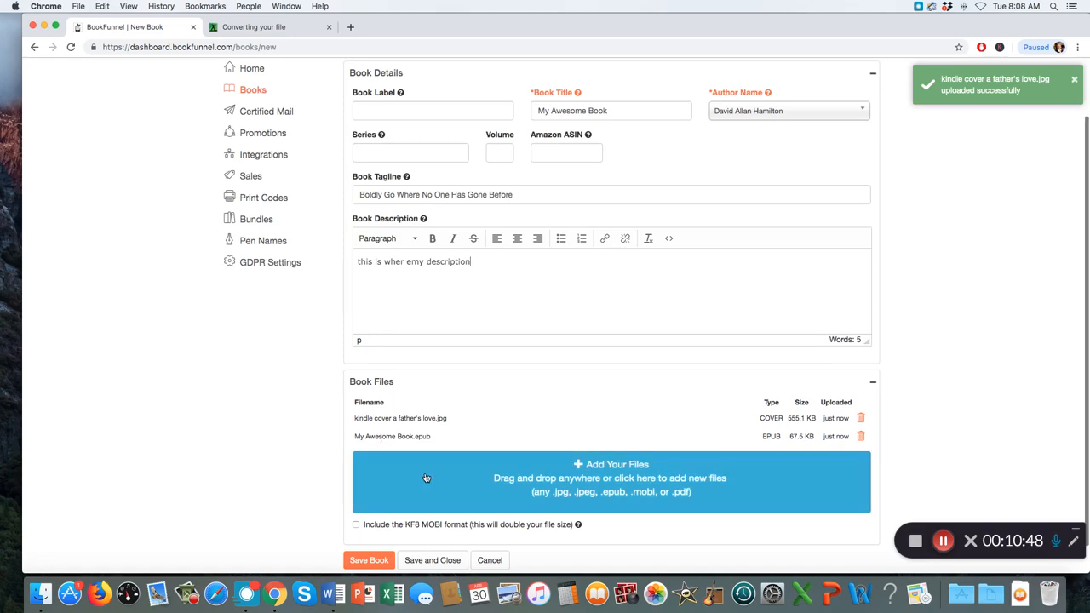
Step: Search Finder for "pdf", add the My Awesome Book PDF to the book files, and save and close the book
left_click(37, 598)
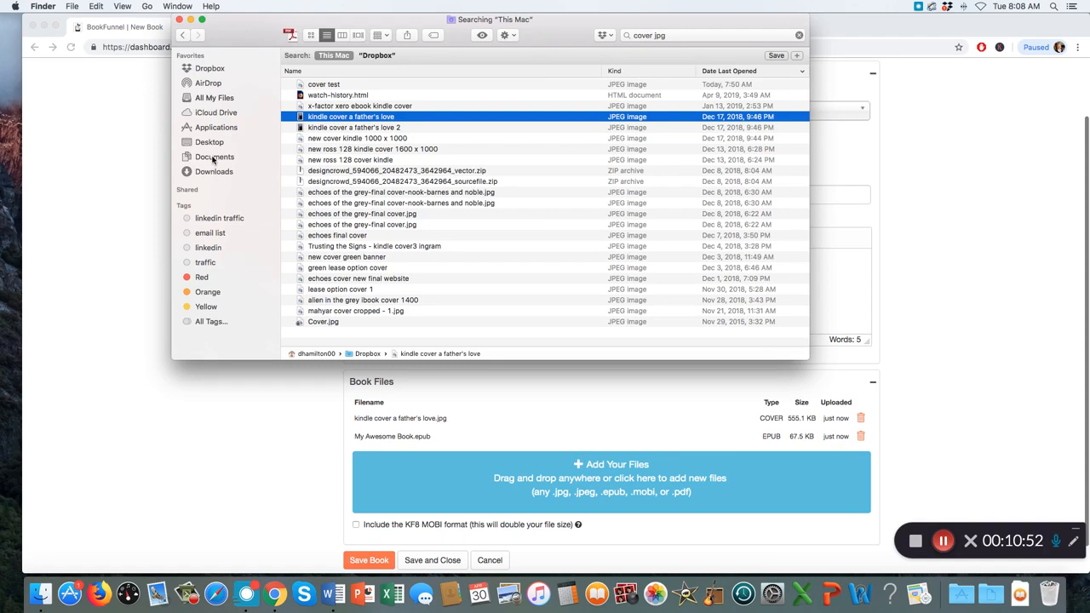
left_click(704, 36)
key("BackSpace")
type("pdf")
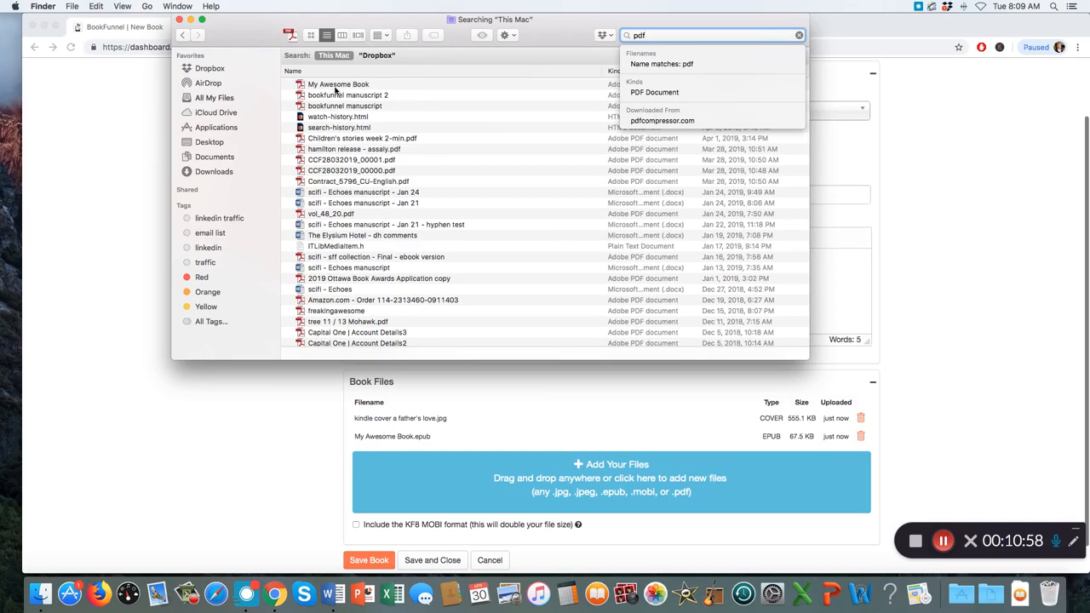
left_click_drag(336, 90, 474, 483)
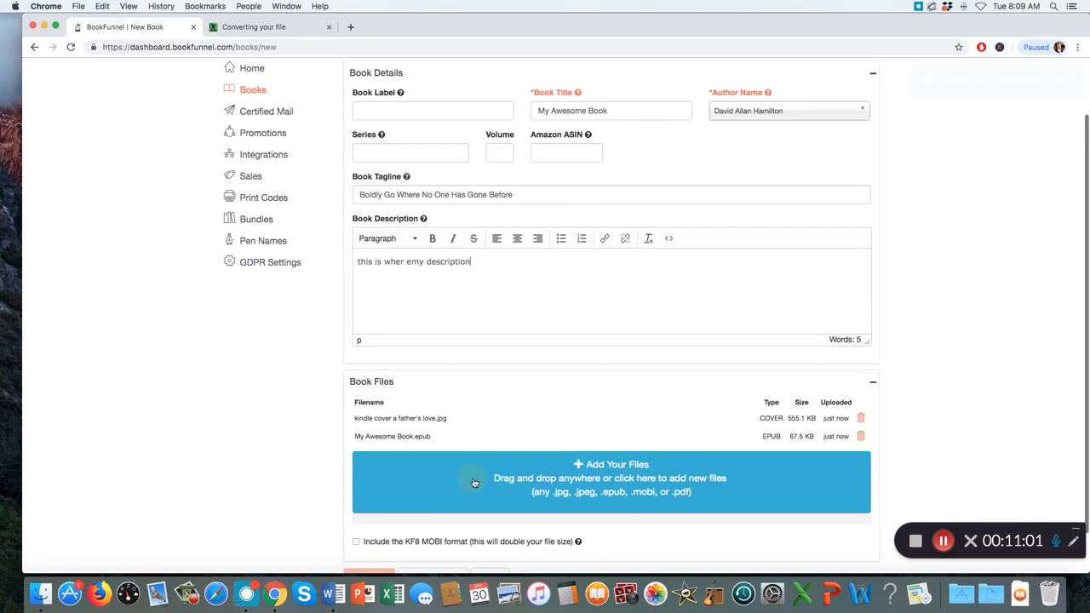
scroll(285, 471, "down", 2)
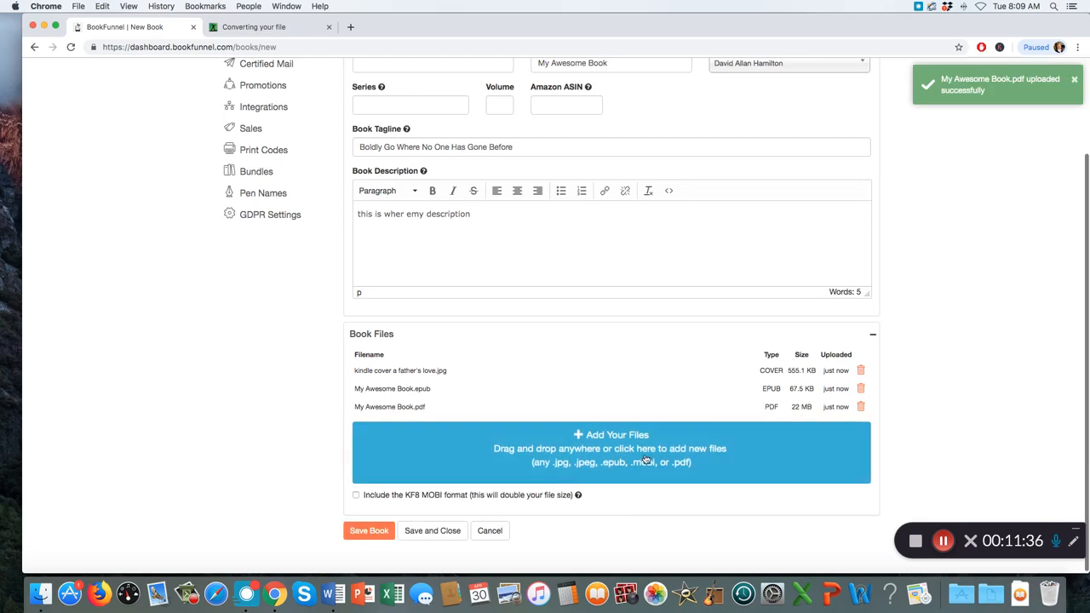
left_click(432, 531)
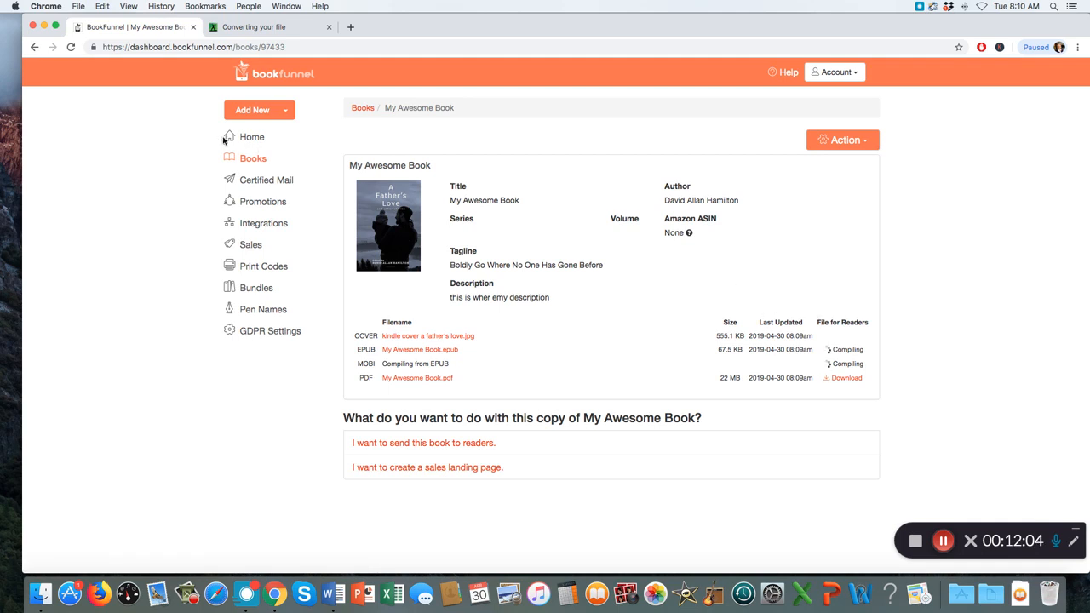
Step: Reopen My Awesome Book from the full book list and refresh its page to check the compiled reader files
left_click(250, 140)
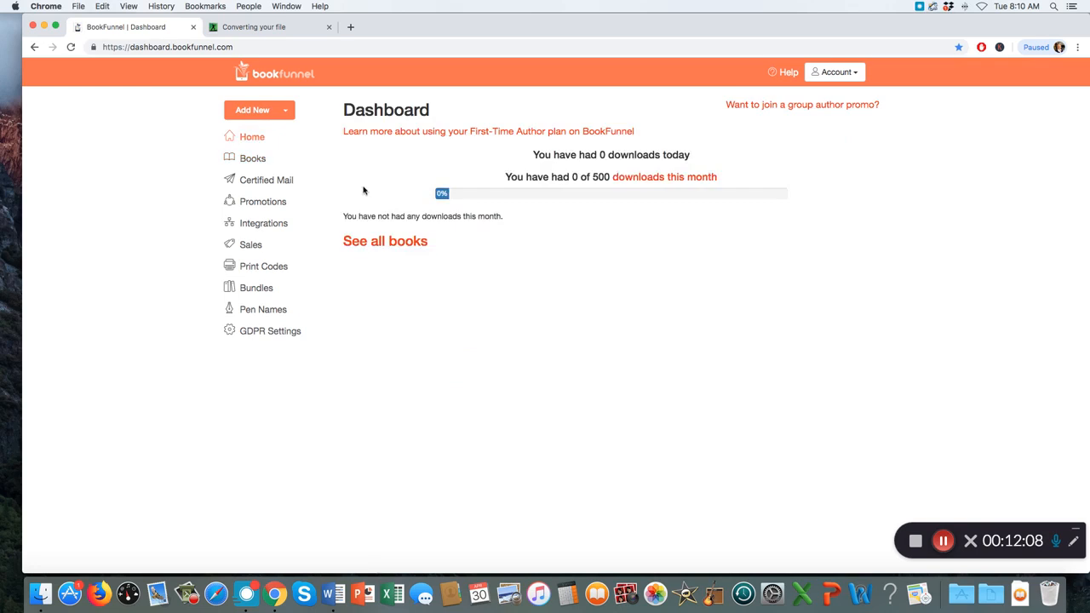
left_click(359, 242)
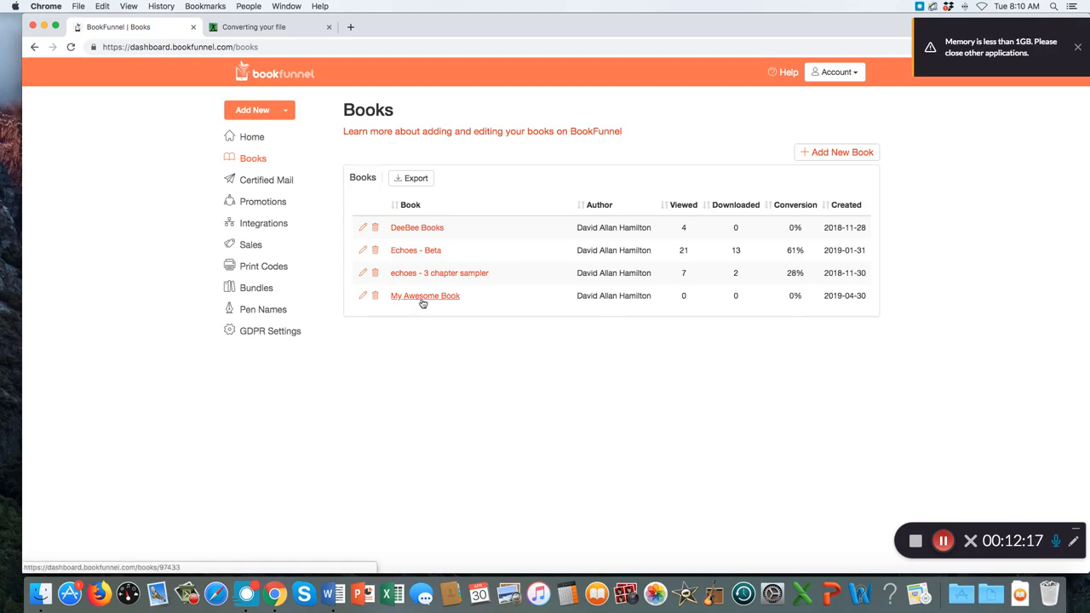
left_click(425, 297)
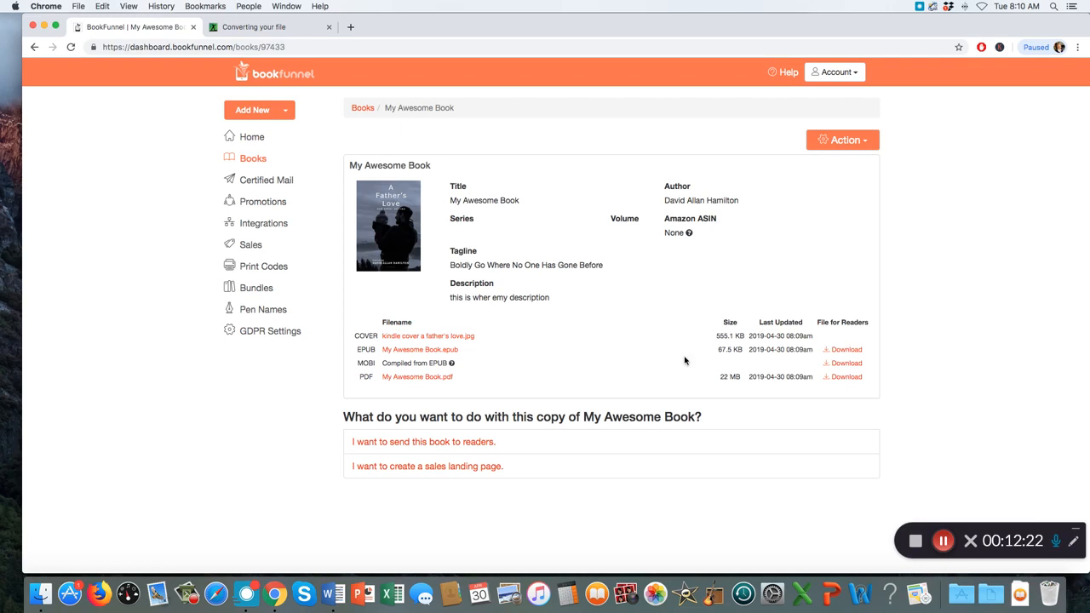
left_click(71, 47)
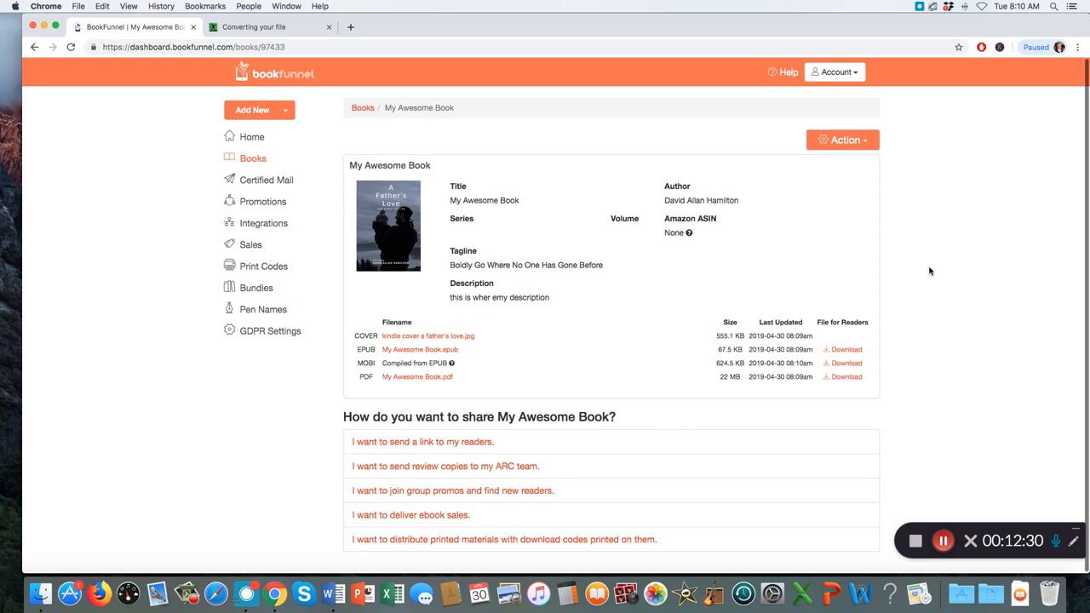
Step: Start a download page for sending readers a link, and try creating it with email collection and required mailing list sign-up
scroll(481, 393, "up", 1)
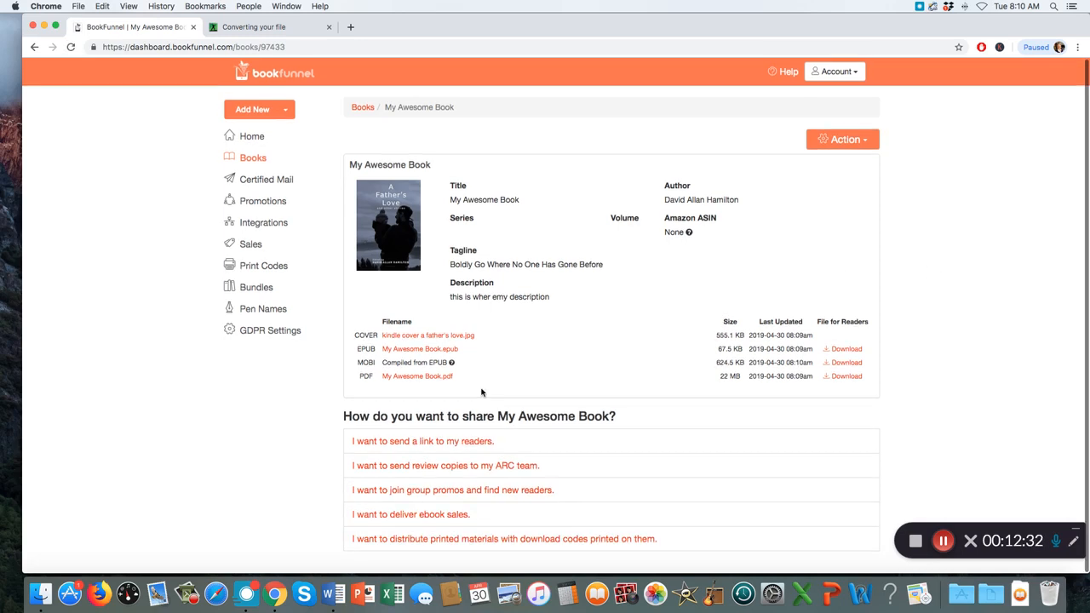
left_click(445, 443)
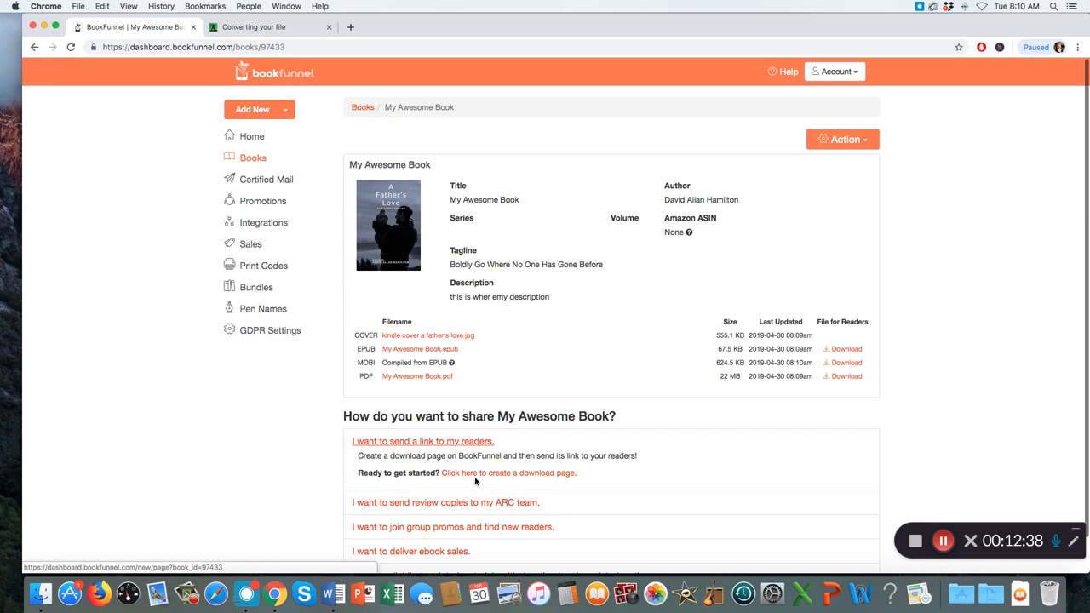
left_click(479, 474)
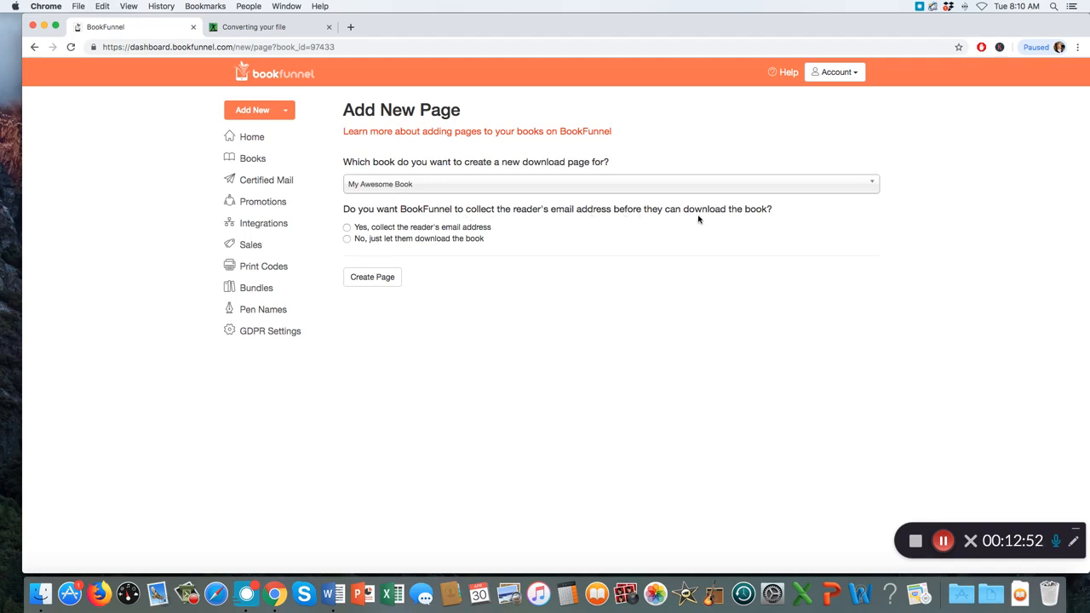
left_click(346, 228)
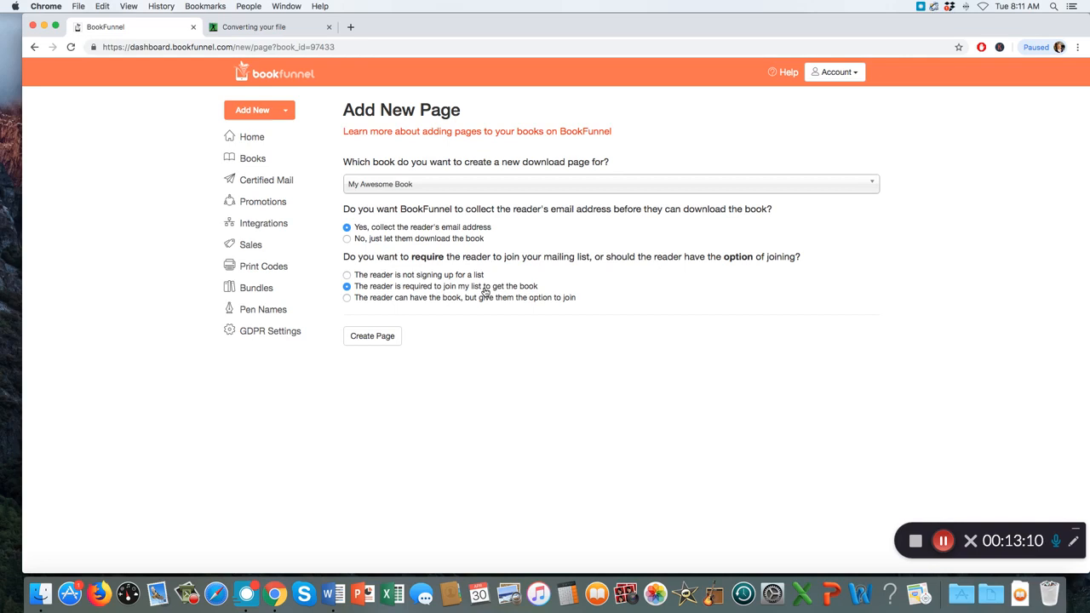
left_click(384, 340)
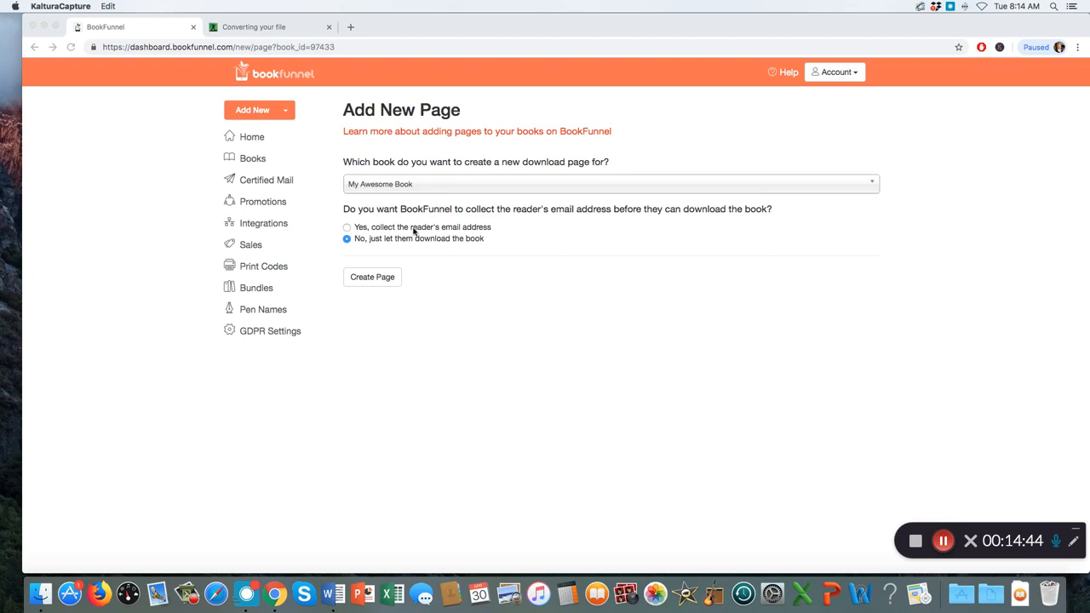
Step: Create the download page with the option to just let readers download the book, and name it MAB
left_click(384, 279)
left_click(386, 280)
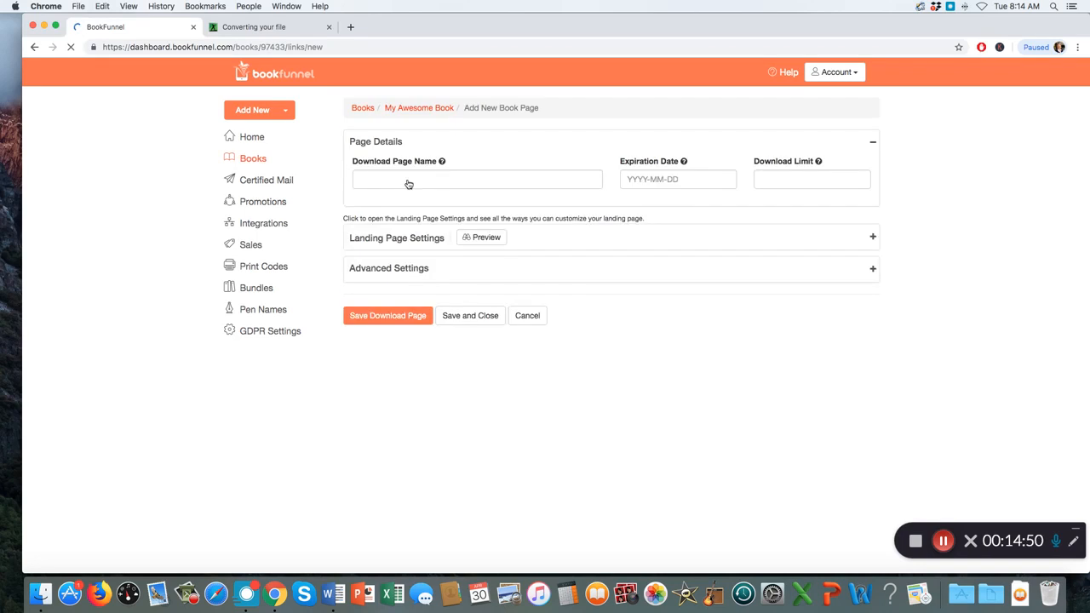
left_click(407, 178)
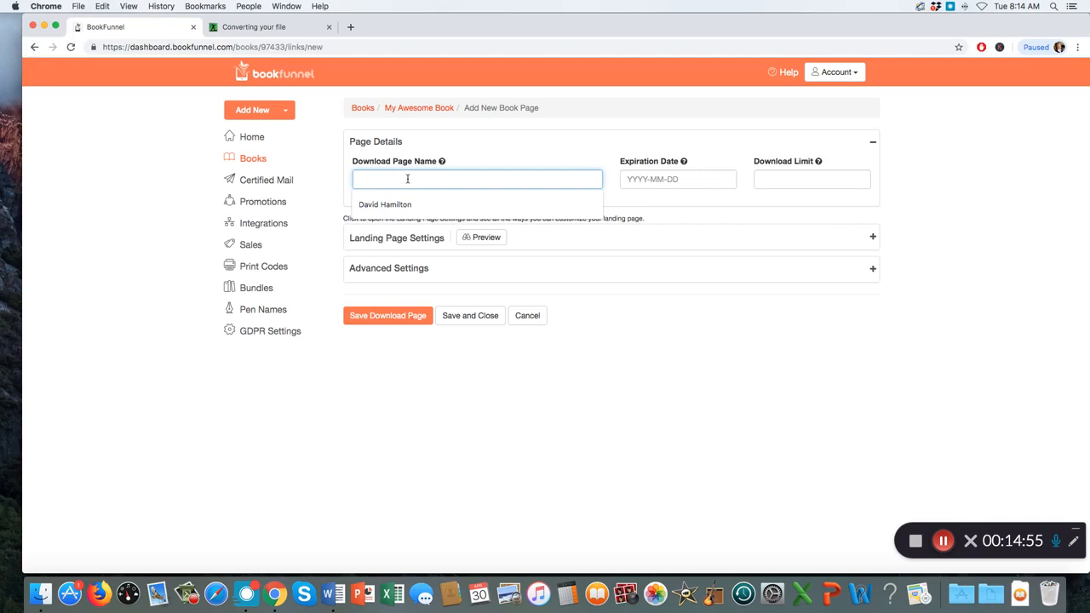
type("MAB")
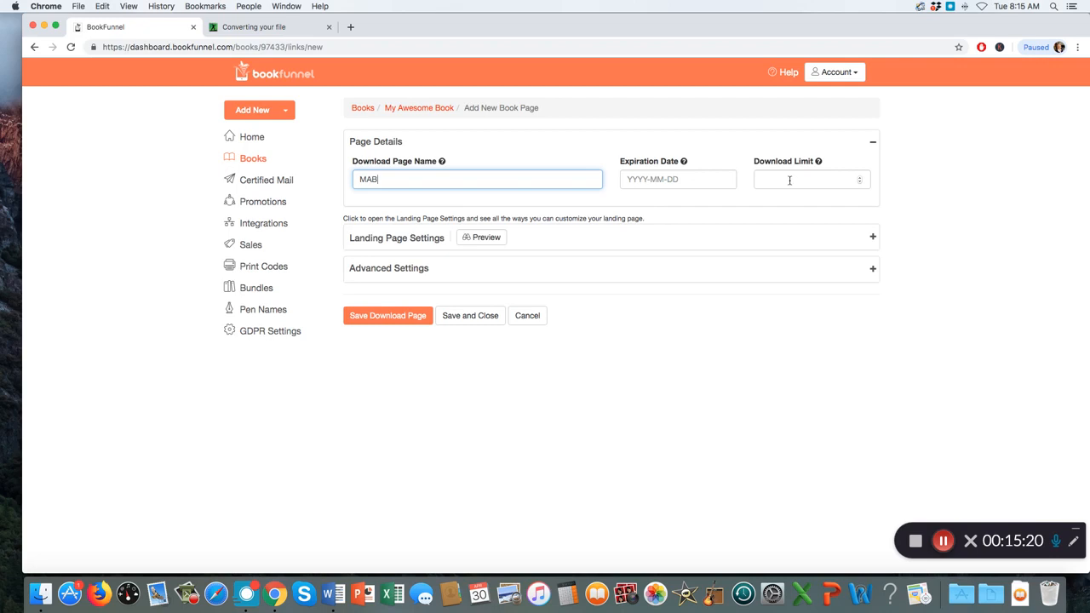
Step: Preview the download page's landing page in desktop and phone layouts, try its Get My Book link, and leave the preview
left_click(482, 238)
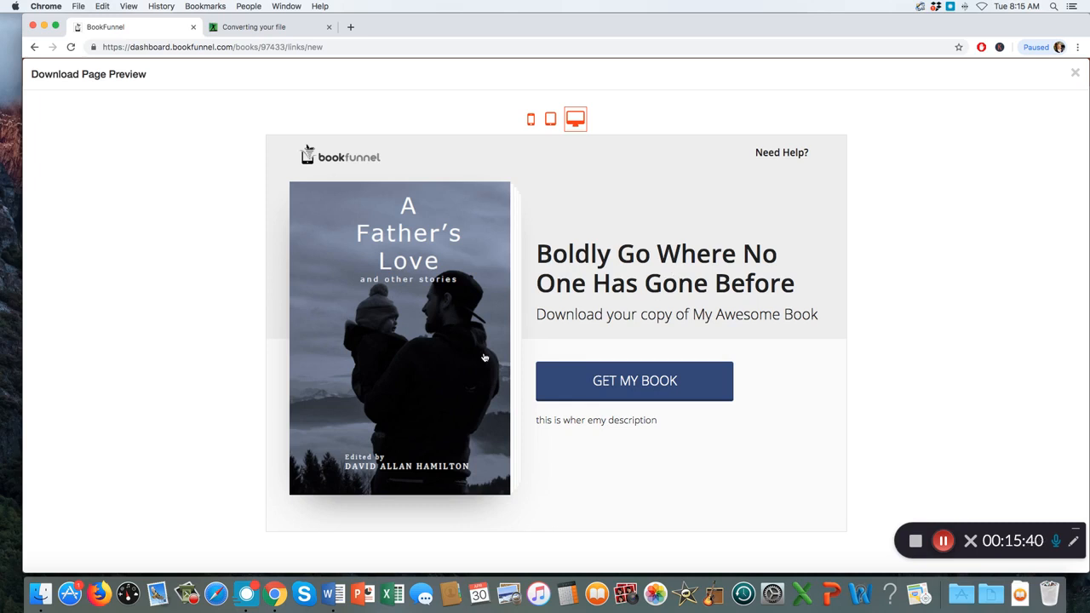
left_click(608, 386)
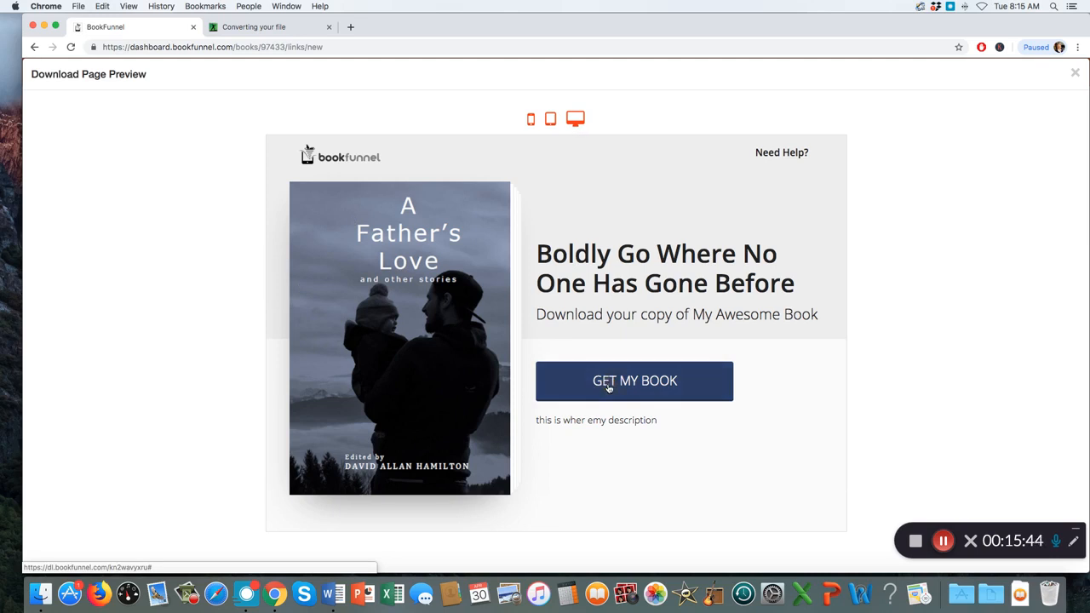
left_click(576, 121)
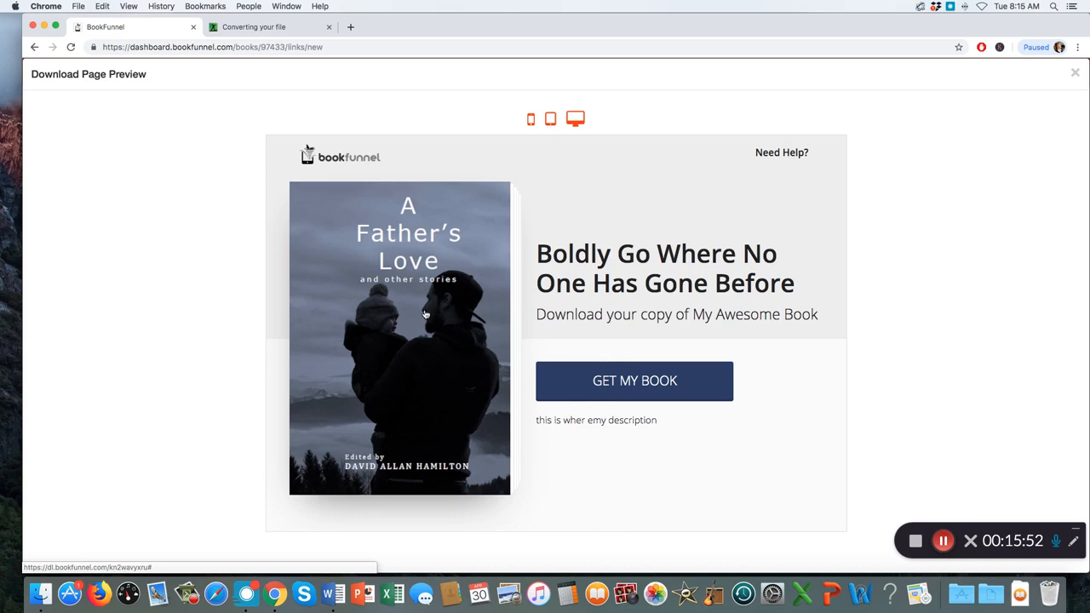
scroll(400, 303, "down", 1)
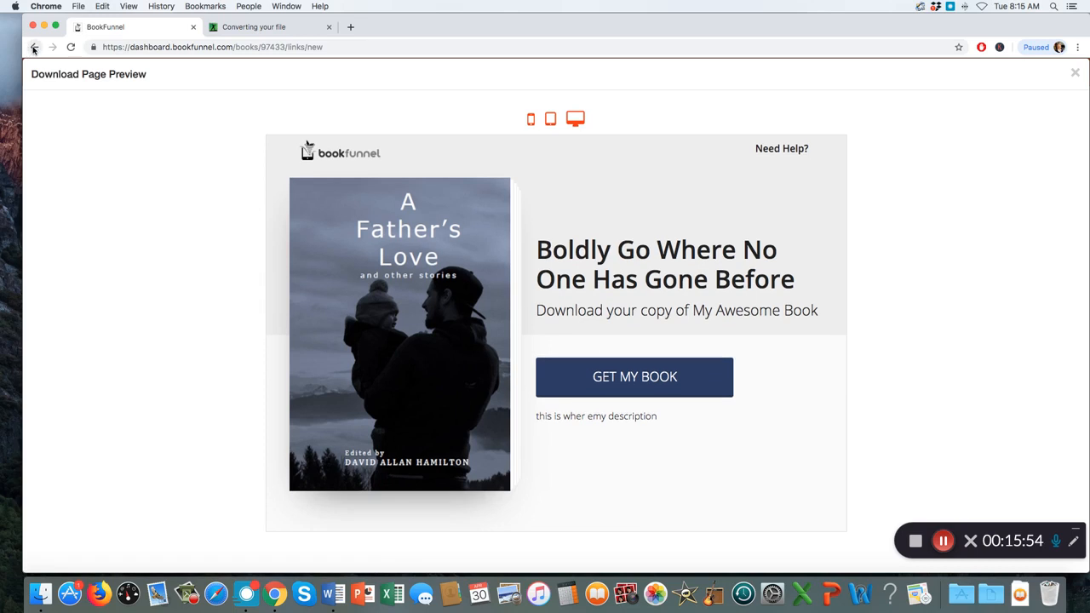
left_click(530, 121)
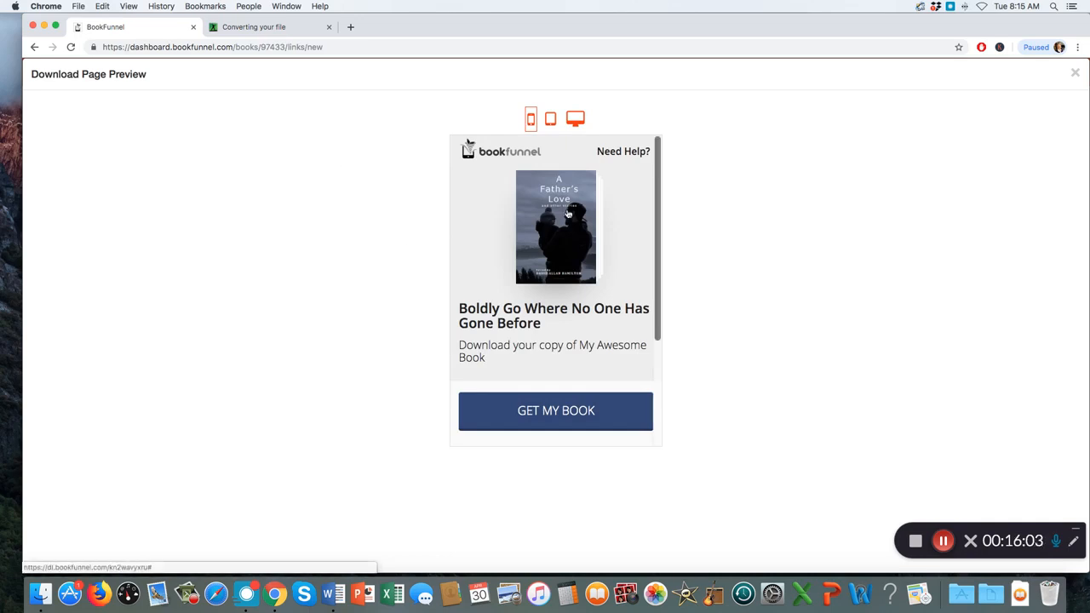
left_click(35, 48)
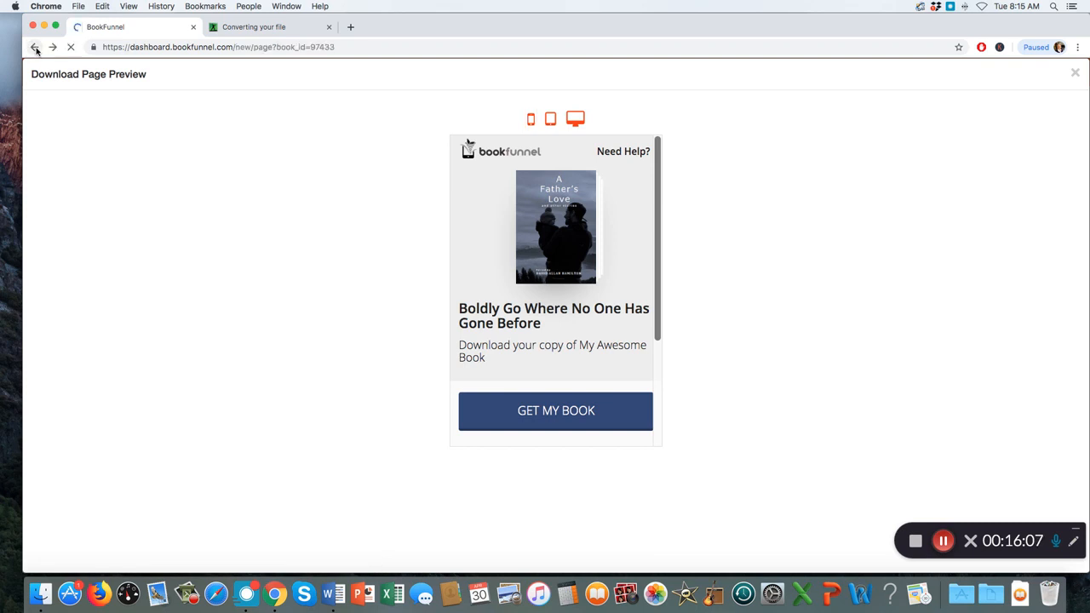